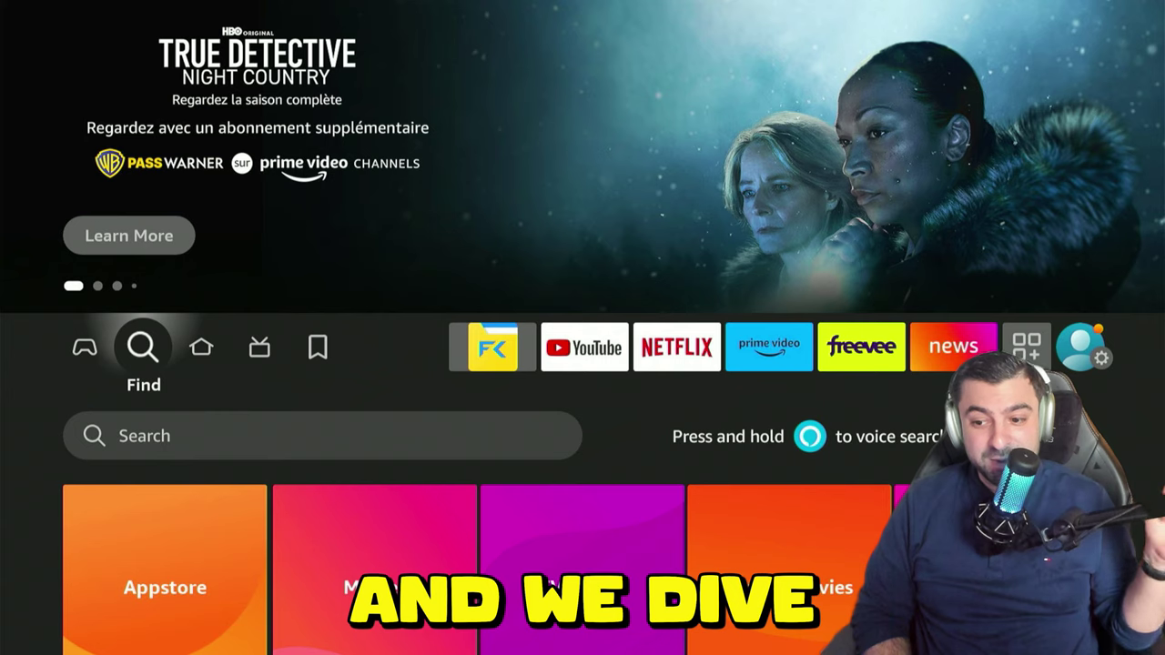
# Step: Check My Fire TV's About info to see whether developer mode is unlocked
pyautogui.press('Left')
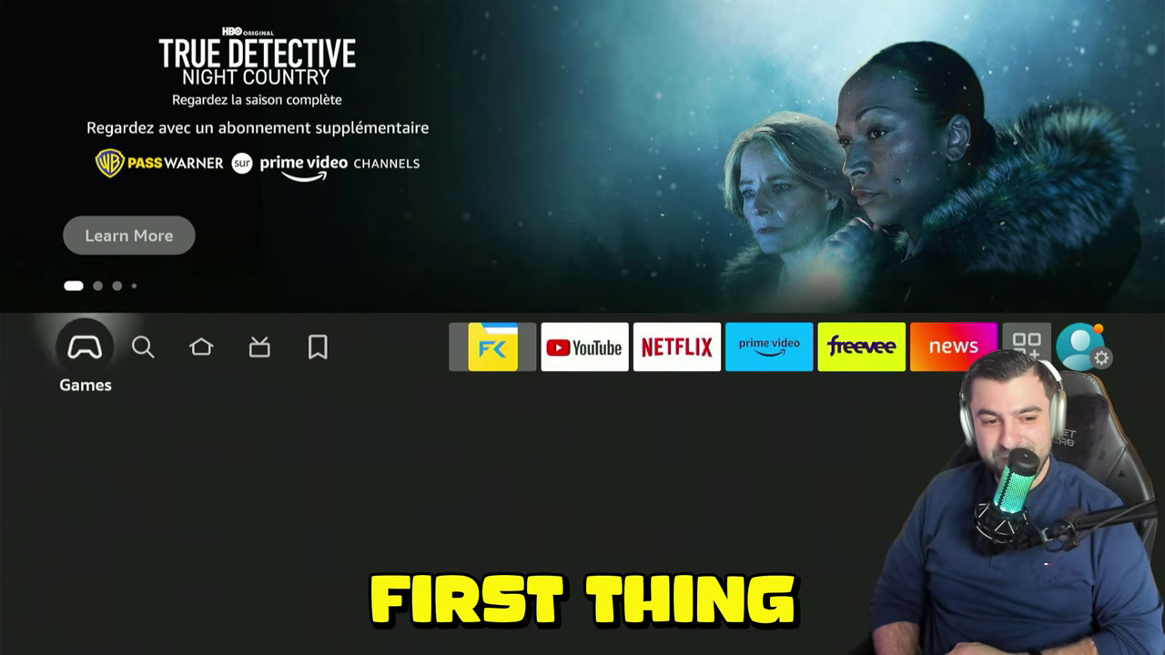
pyautogui.press('Left')
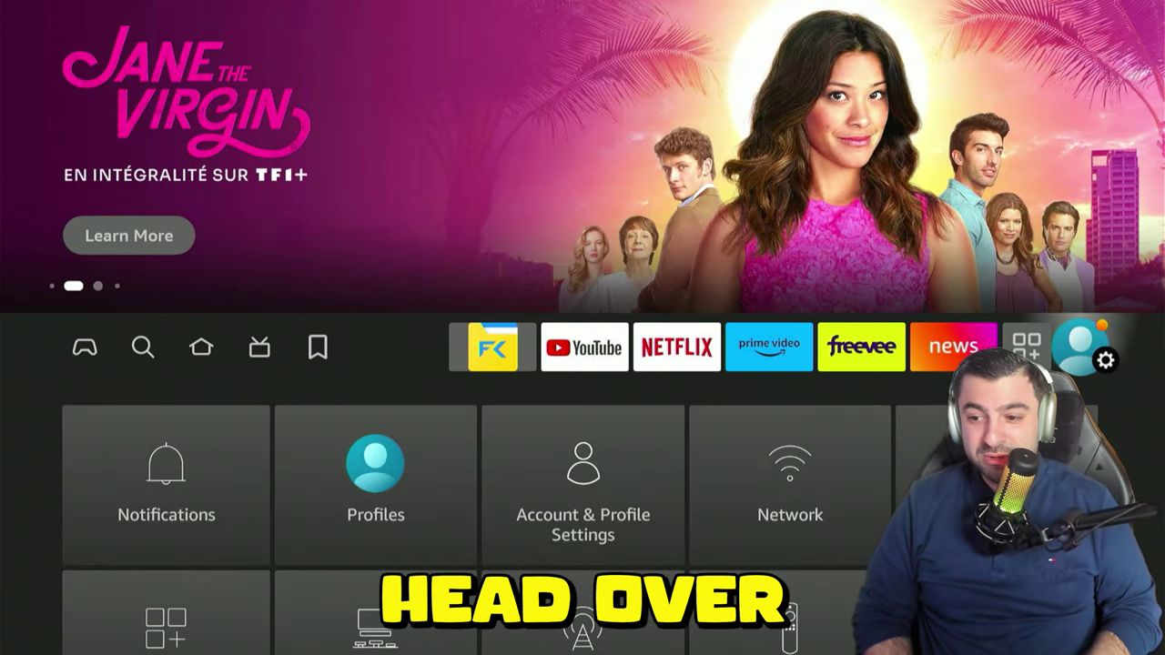
pyautogui.press('Down')
pyautogui.press('Down')
pyautogui.press('Down')
pyautogui.press('Right')
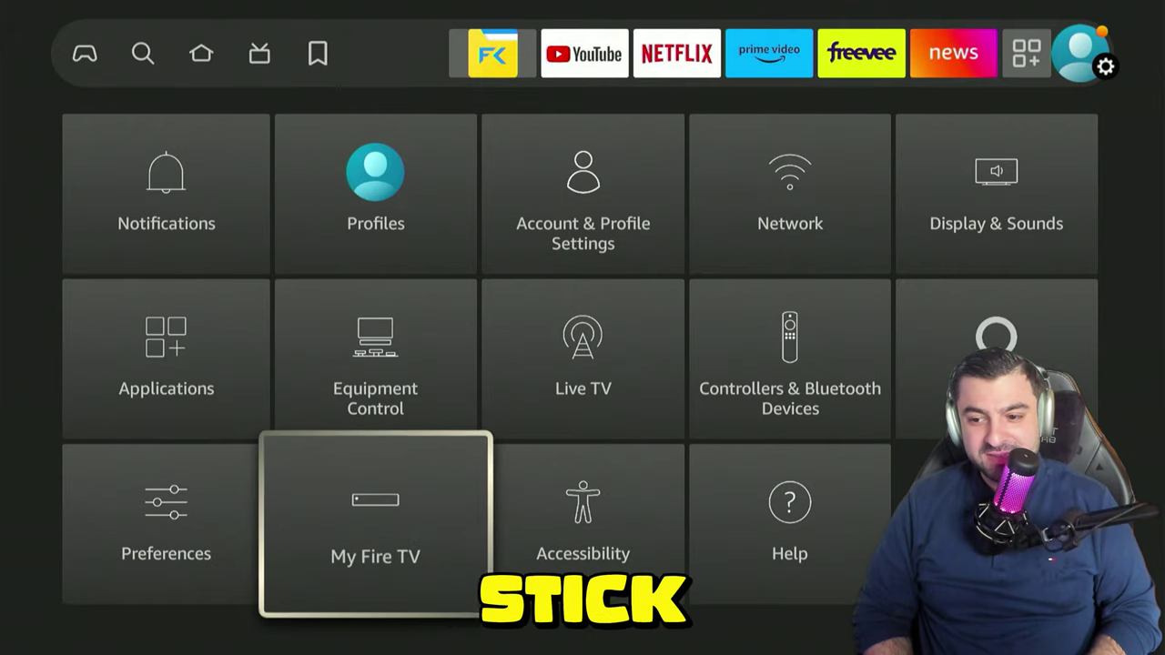
pyautogui.press('Return')
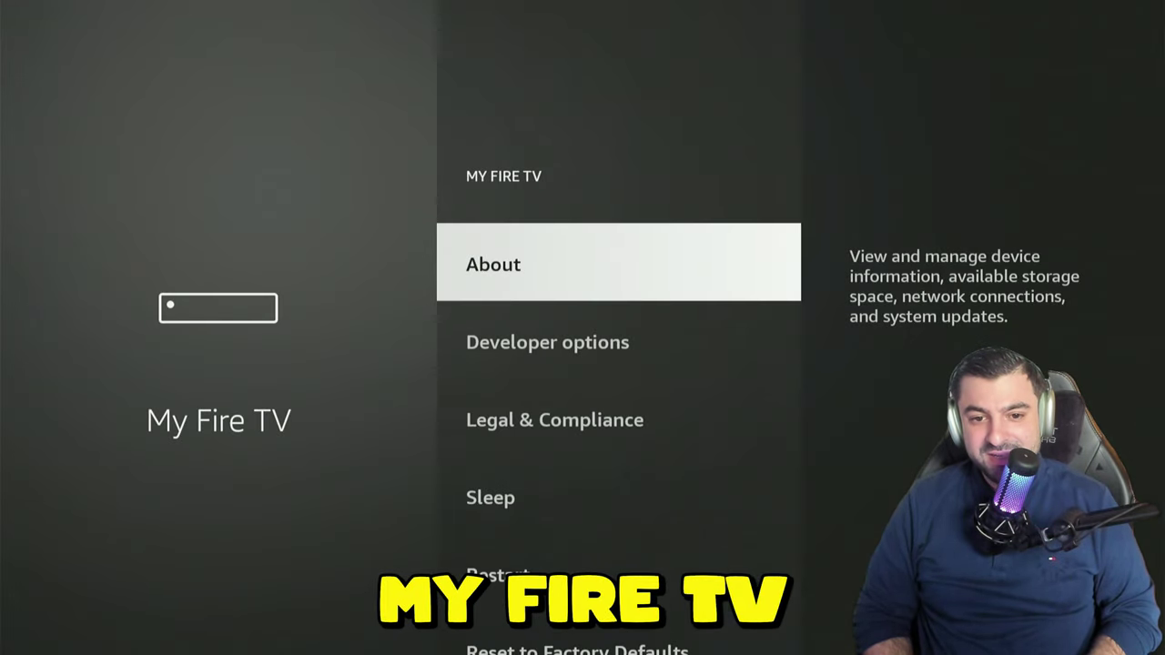
pyautogui.press('Return')
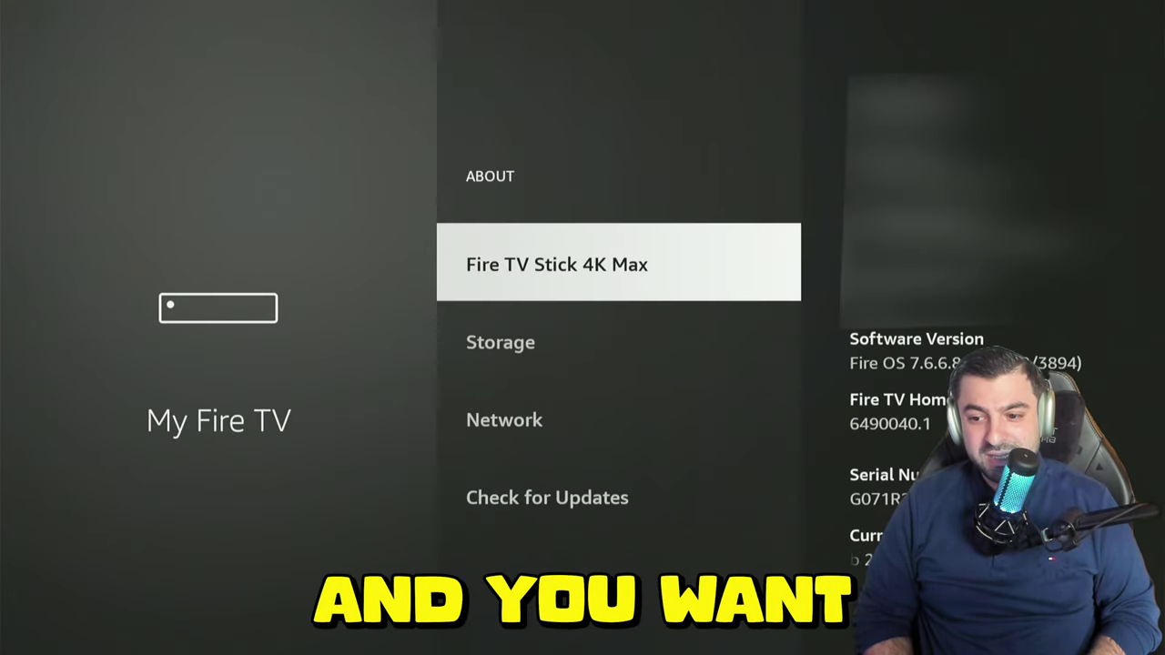
pyautogui.press('Return')
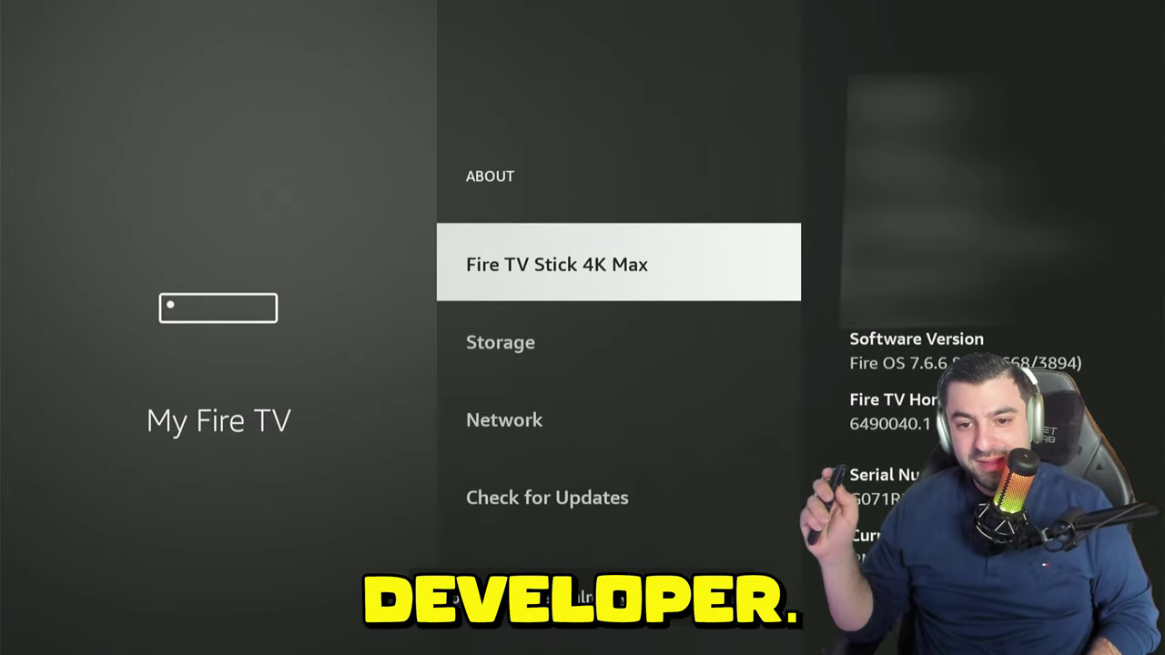
pyautogui.press('Escape')
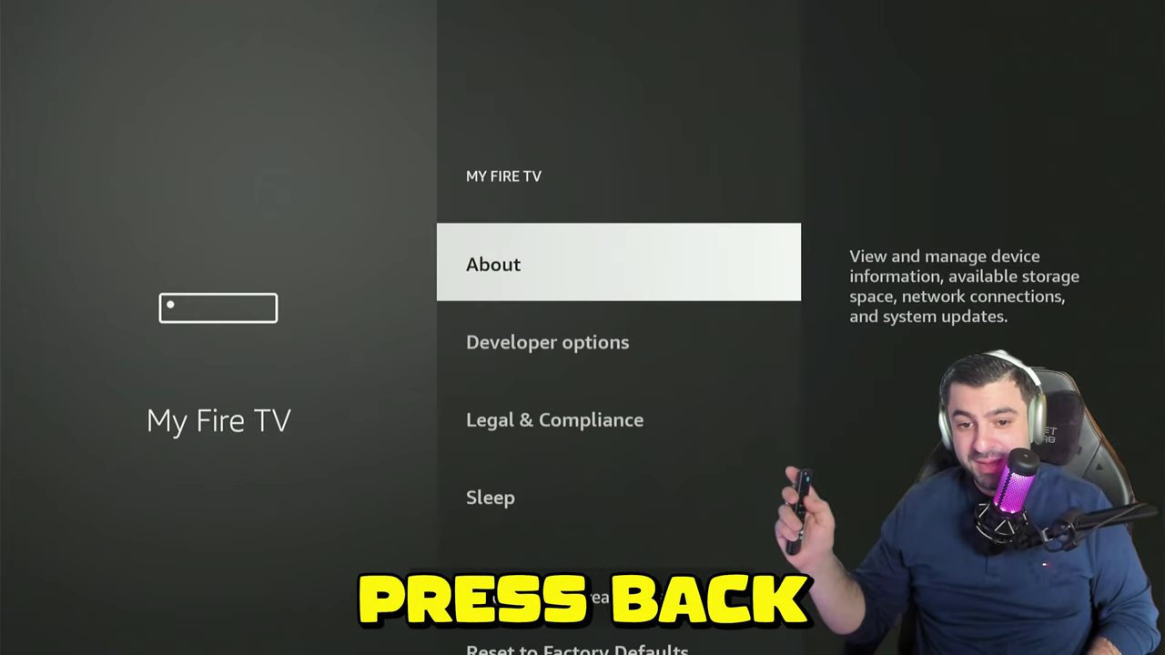
# Step: Look at Developer Options, then return home to the Find page
pyautogui.press('Down')
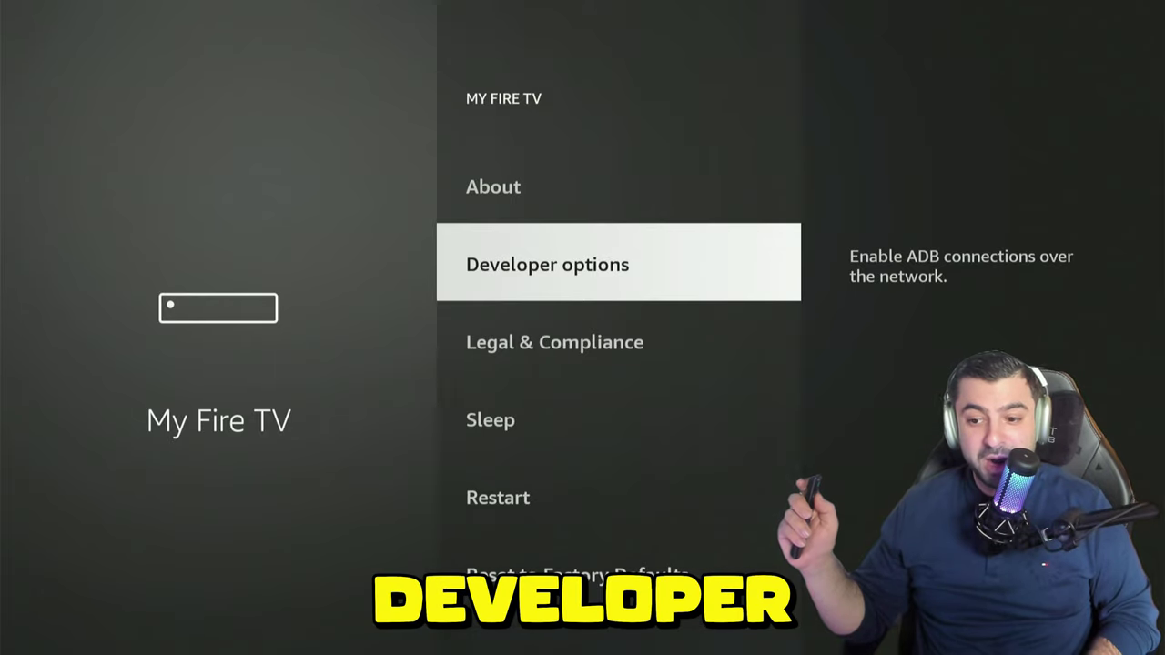
pyautogui.press('Return')
pyautogui.press('Escape')
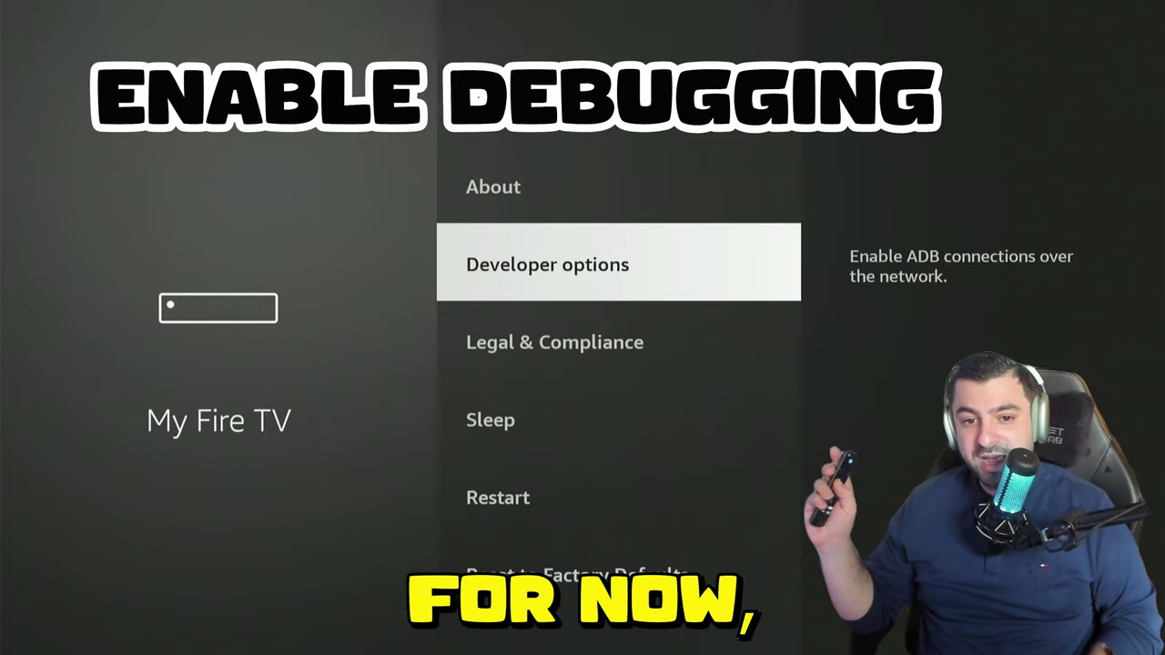
pyautogui.press('Home')
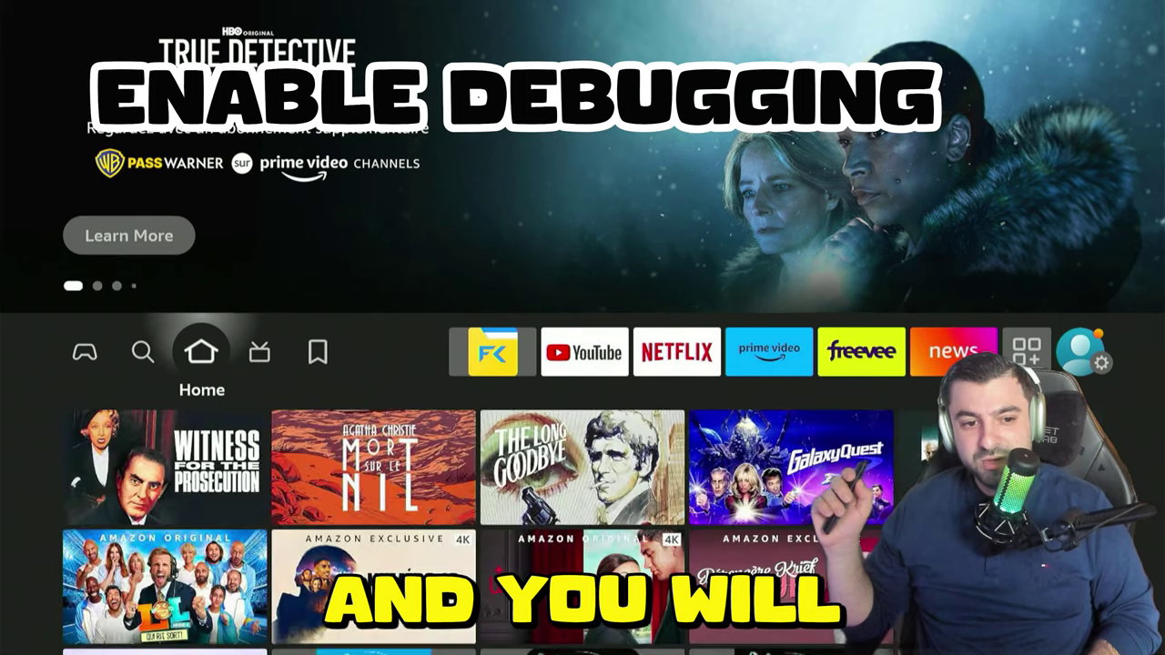
pyautogui.press('Left')
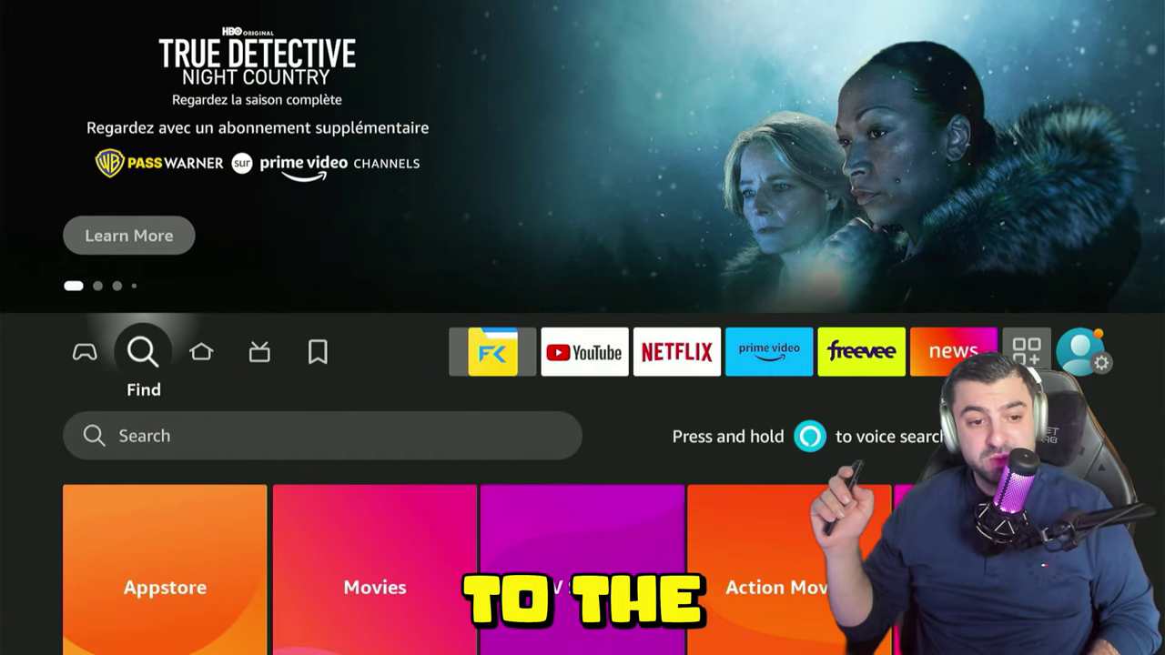
# Step: Search 'D', pick the Downloader suggestion, and download Downloader until Open appears
pyautogui.press('Down')
pyautogui.press('Return')
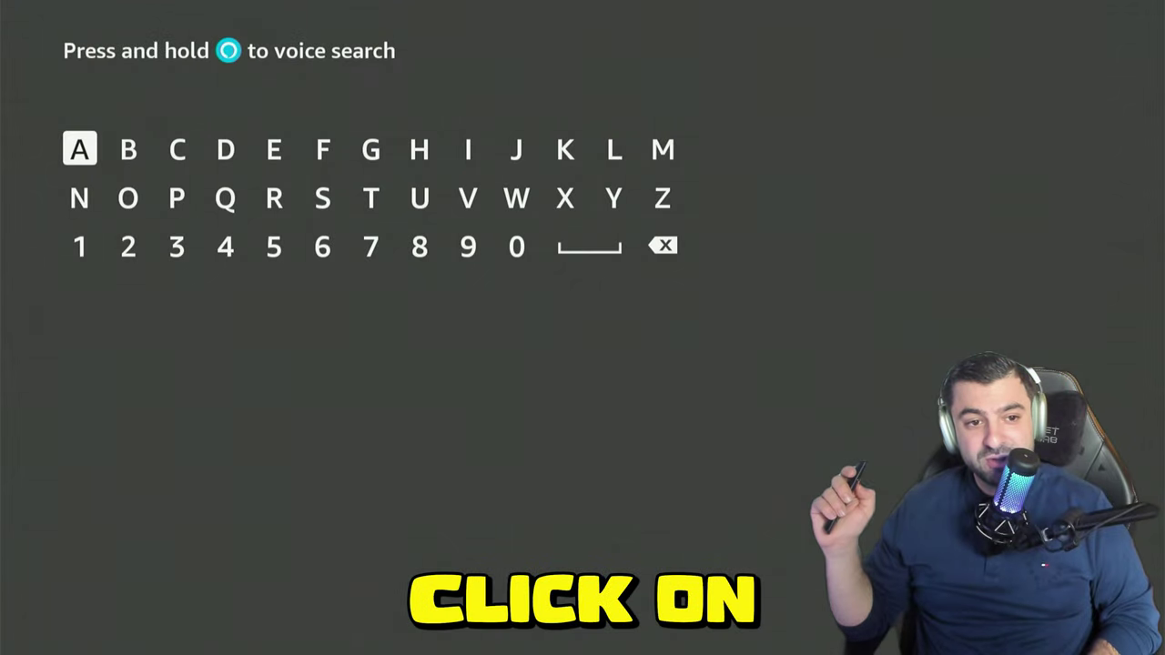
pyautogui.press('Right')
pyautogui.press('Right')
pyautogui.press('Return')
pyautogui.press('Left')
pyautogui.press('Left')
pyautogui.press('Down')
pyautogui.press('Down')
pyautogui.press('Down')
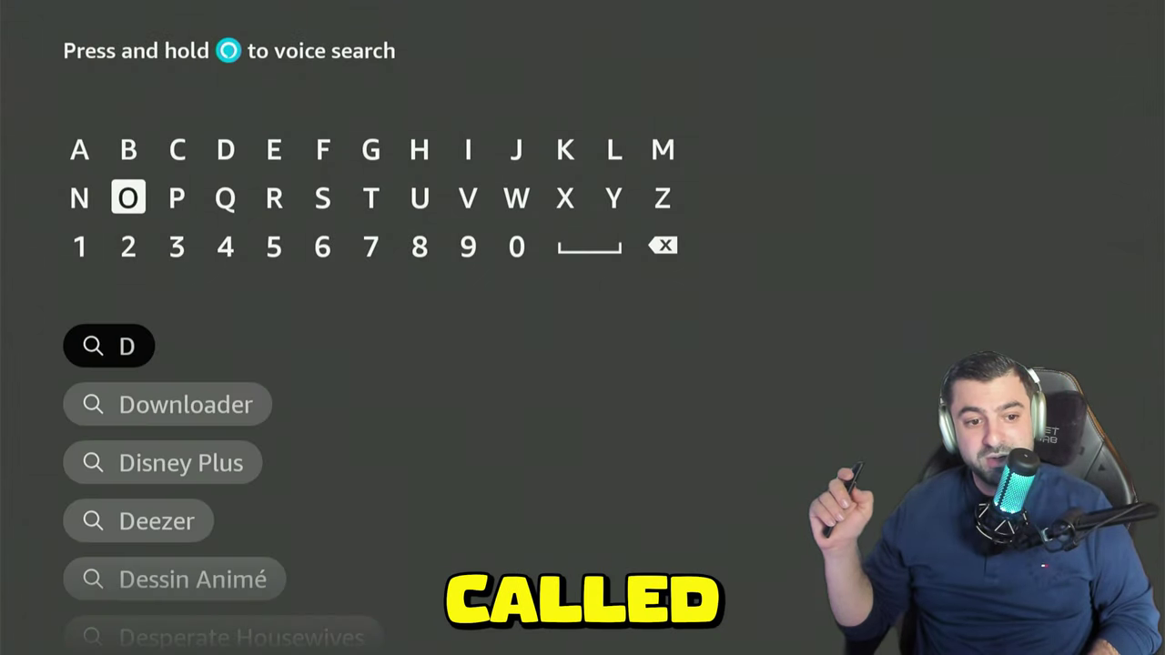
pyautogui.press('Return')
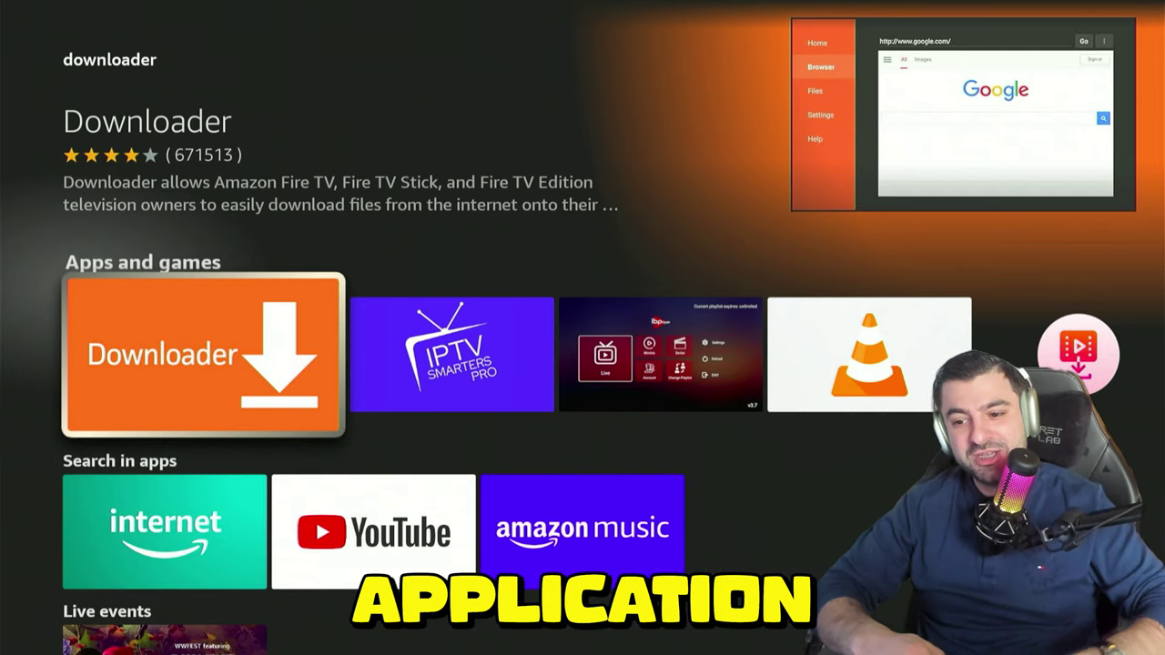
pyautogui.press('Return')
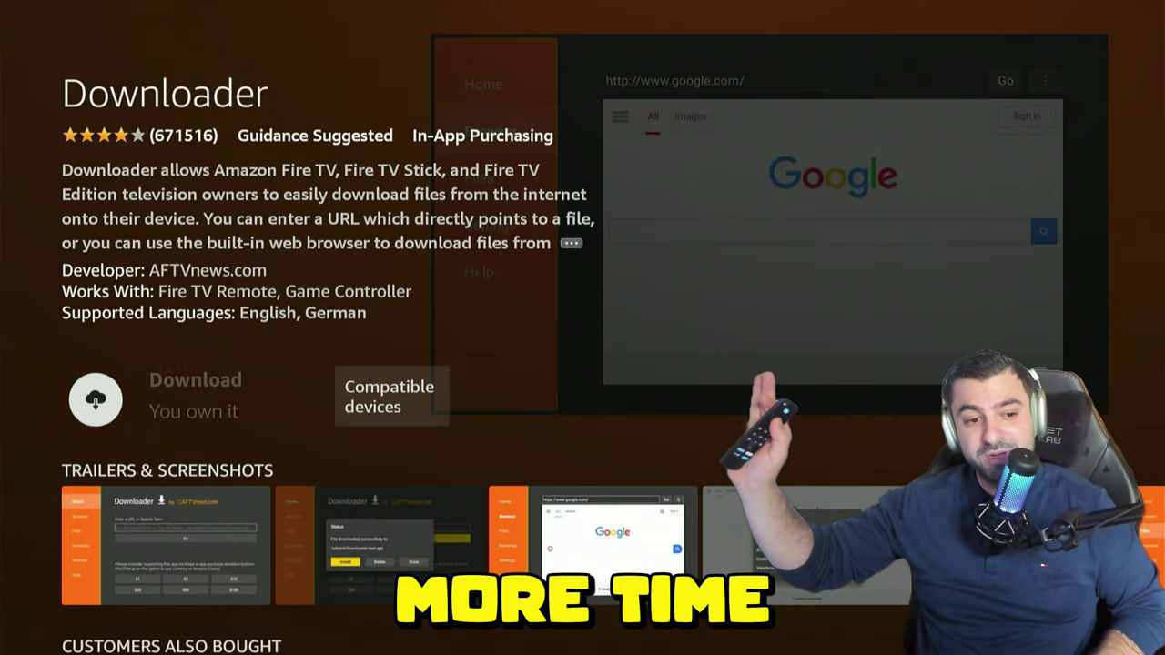
pyautogui.press('Return')
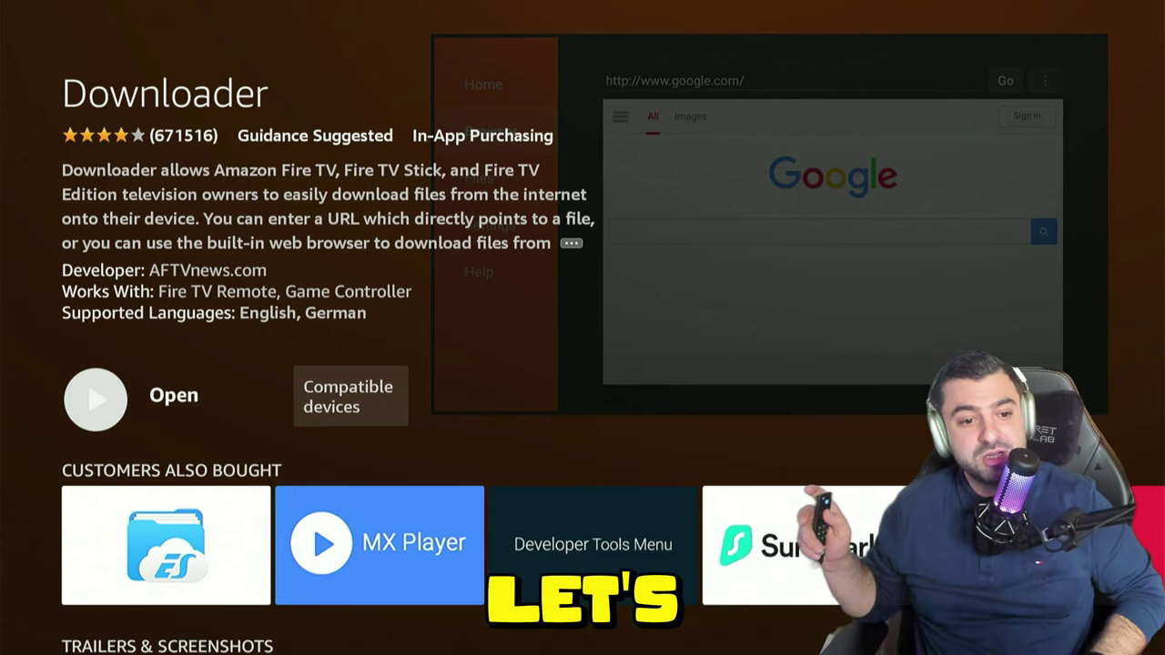
# Step: Launch Downloader, allow file access, dismiss the Quick Start Guide, then exit to the home screen
pyautogui.press('Return')
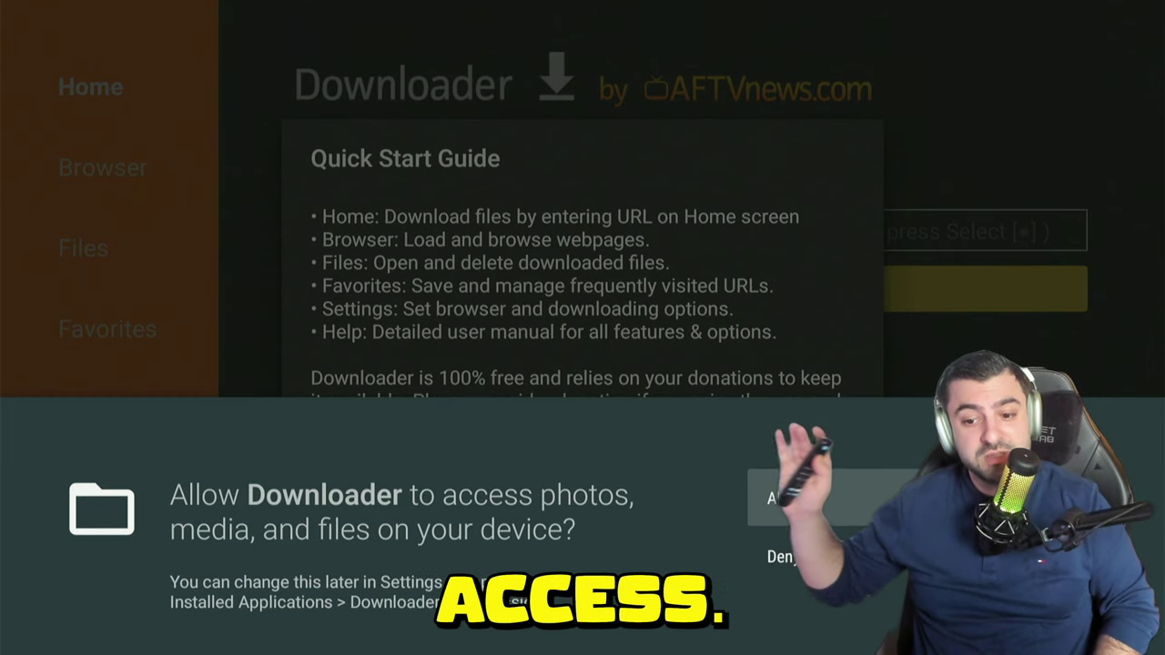
pyautogui.press('Return')
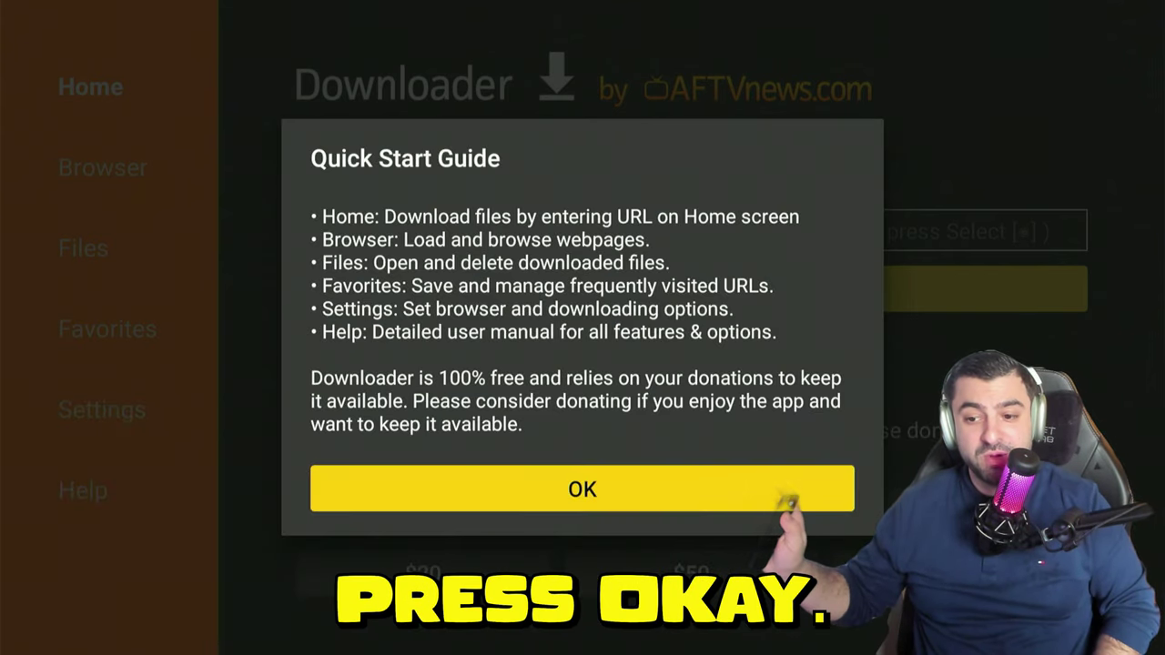
pyautogui.press('Return')
pyautogui.press('Up')
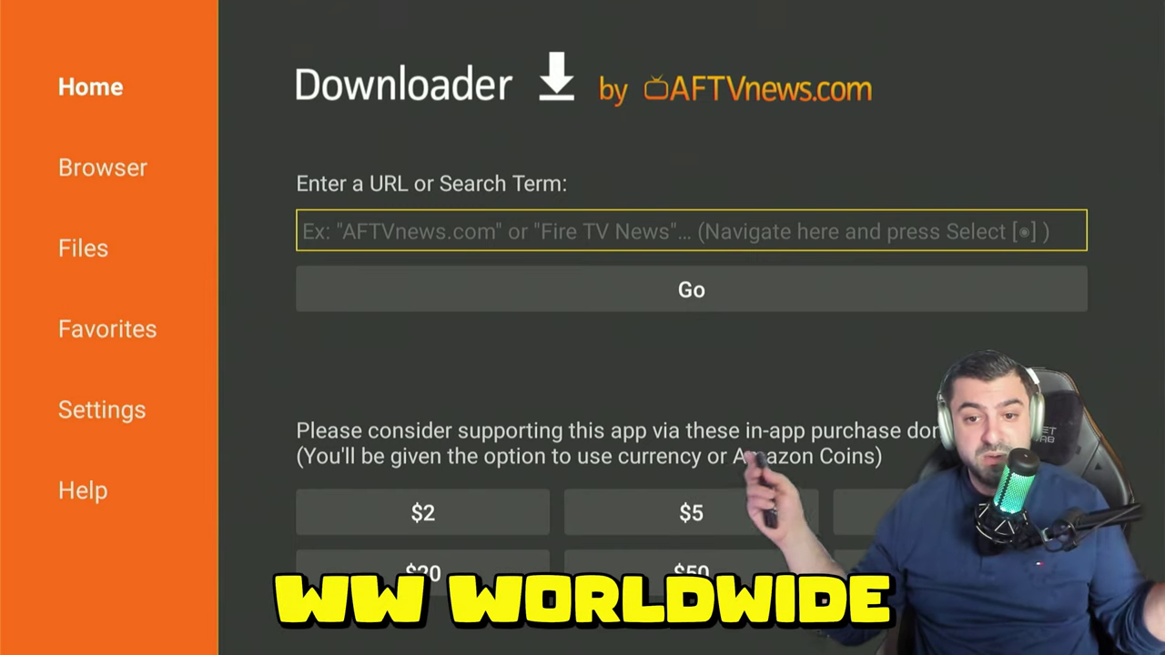
pyautogui.press('Return')
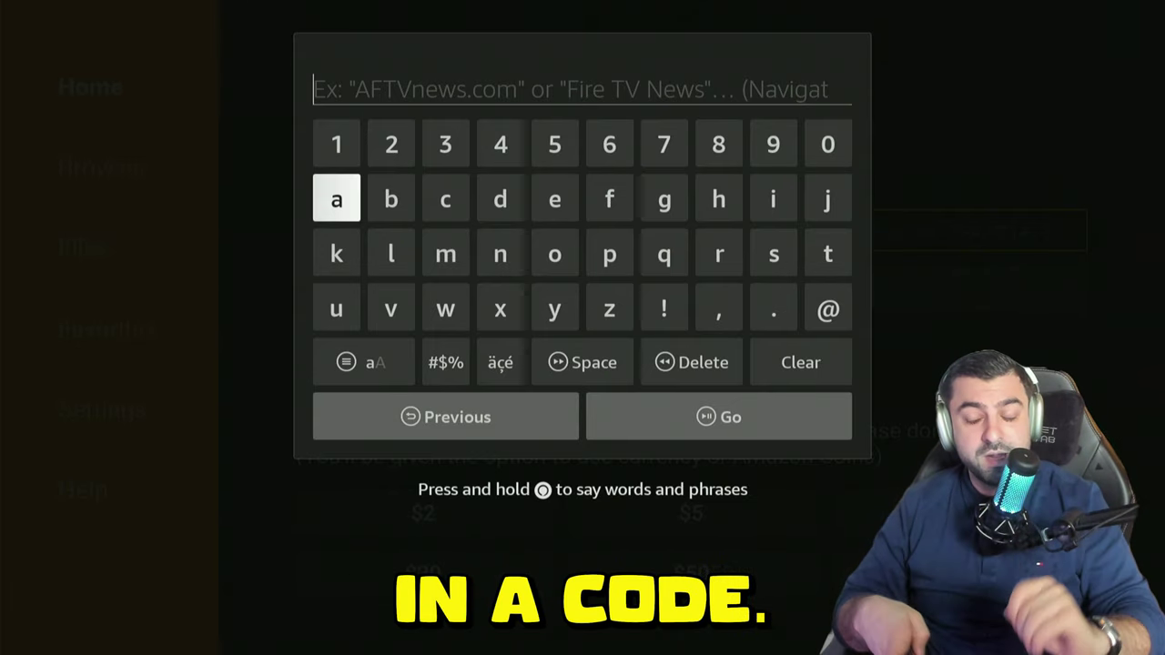
pyautogui.press('Escape')
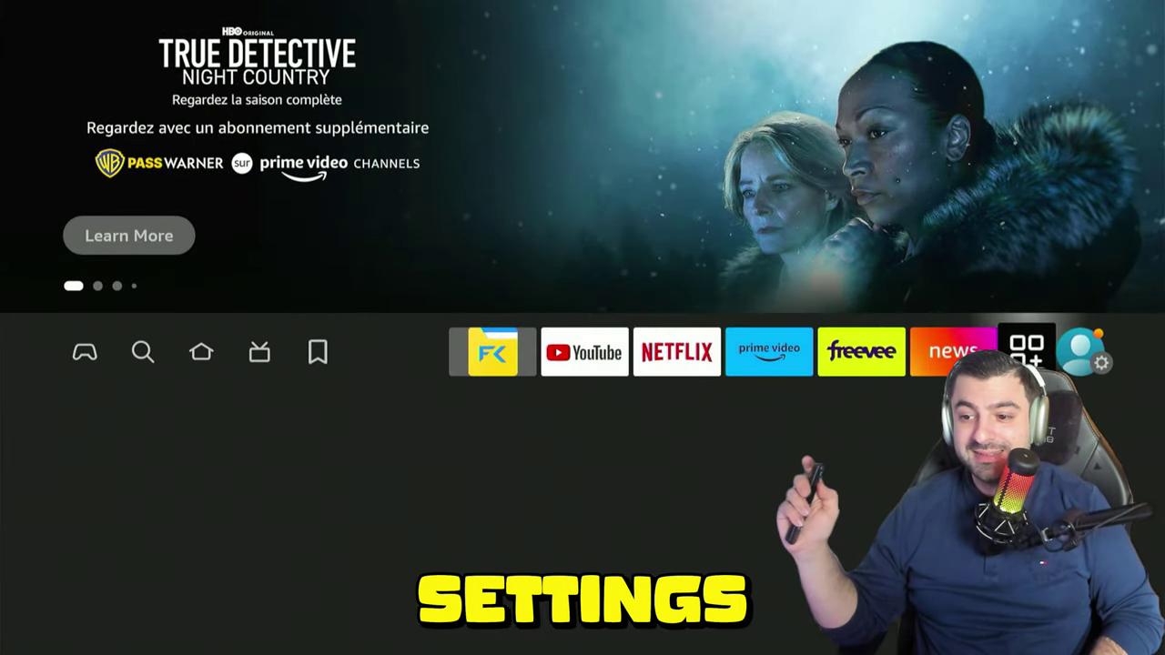
# Step: In My Fire TV Developer Options, switch Install unknown apps to ON for Downloader, then go home
pyautogui.press('Down')
pyautogui.press('Down')
pyautogui.press('Down')
pyautogui.press('Right')
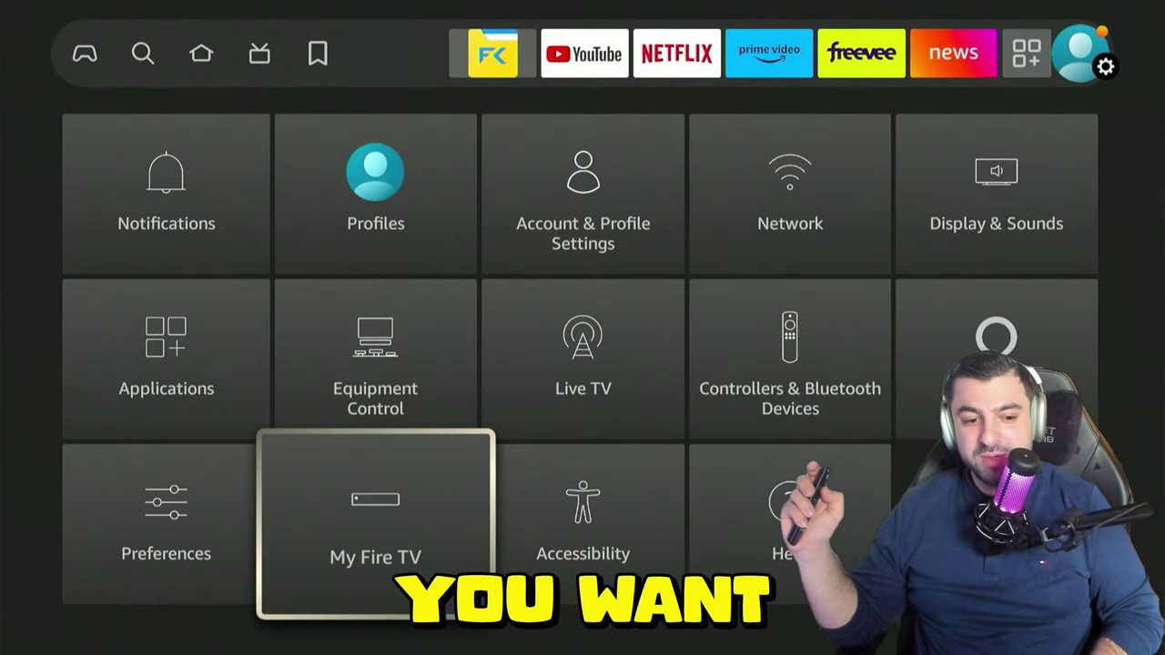
pyautogui.press('Return')
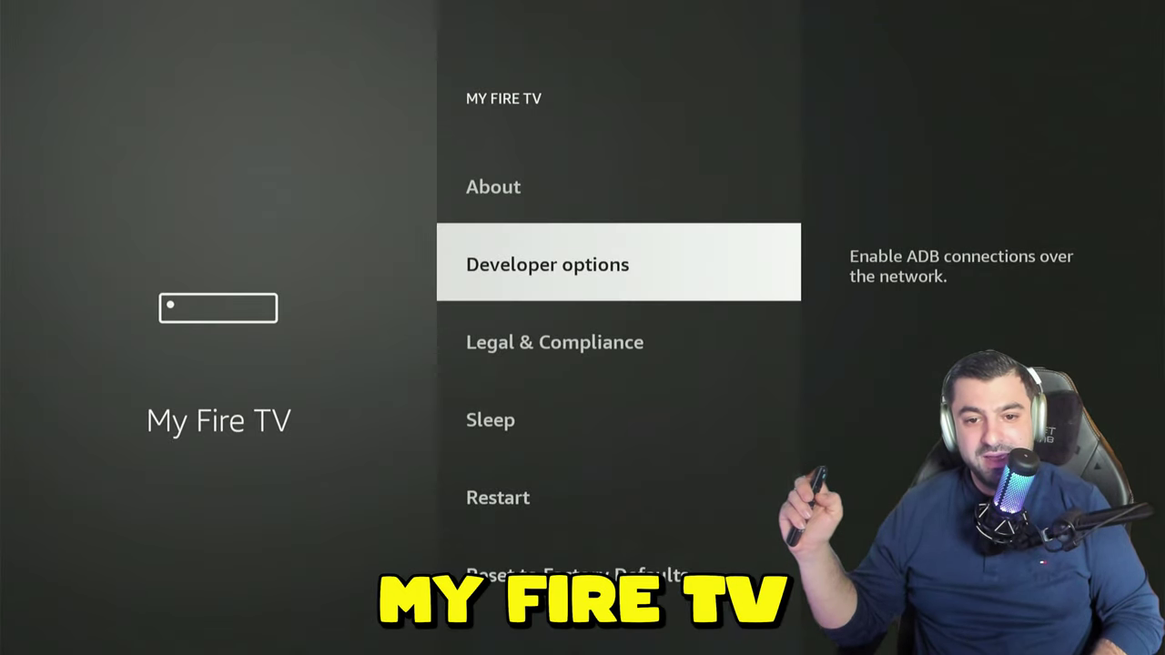
pyautogui.press('Return')
pyautogui.press('Down')
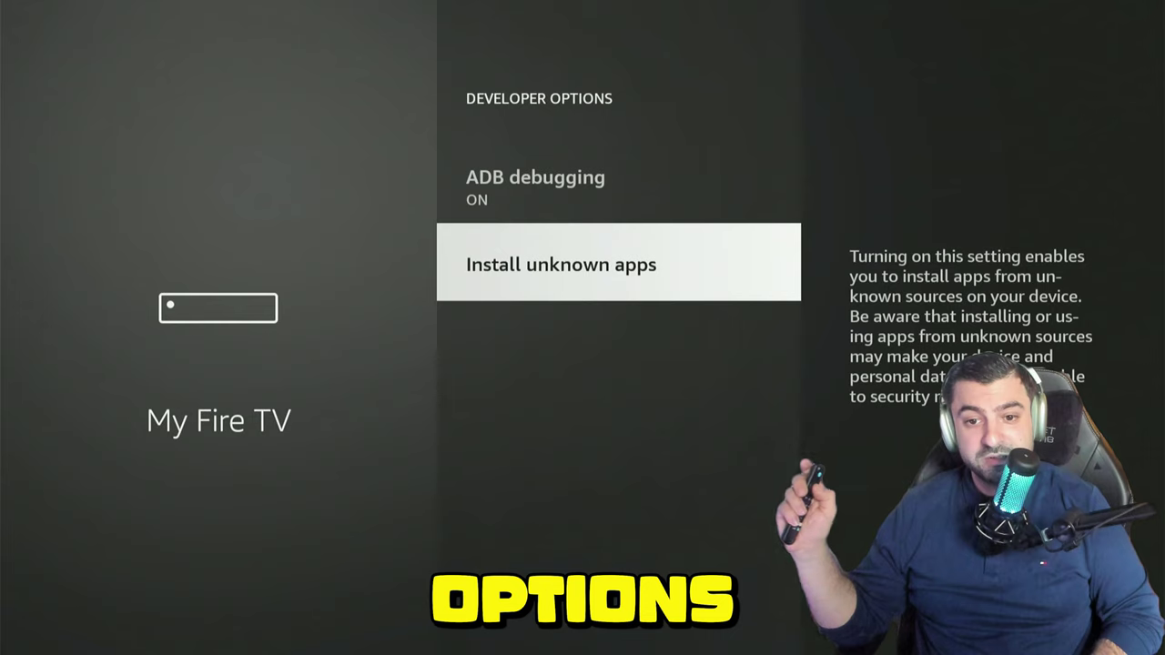
pyautogui.press('Return')
pyautogui.press('Down')
pyautogui.press('Down')
pyautogui.press('Down')
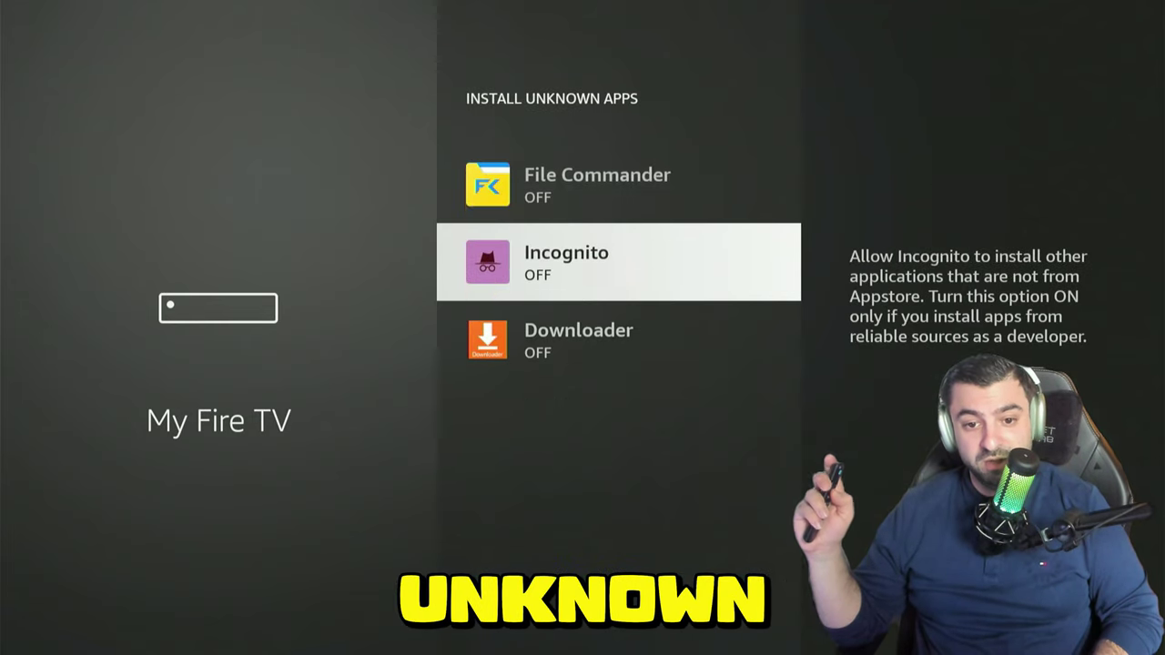
pyautogui.press('Up')
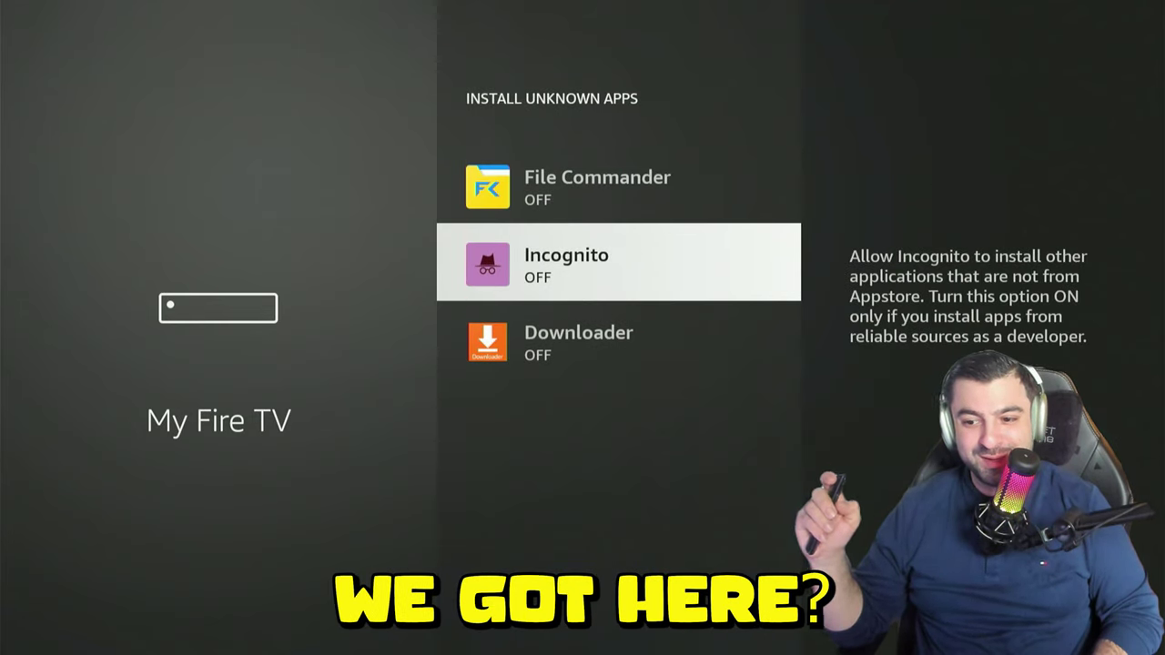
pyautogui.press('Down')
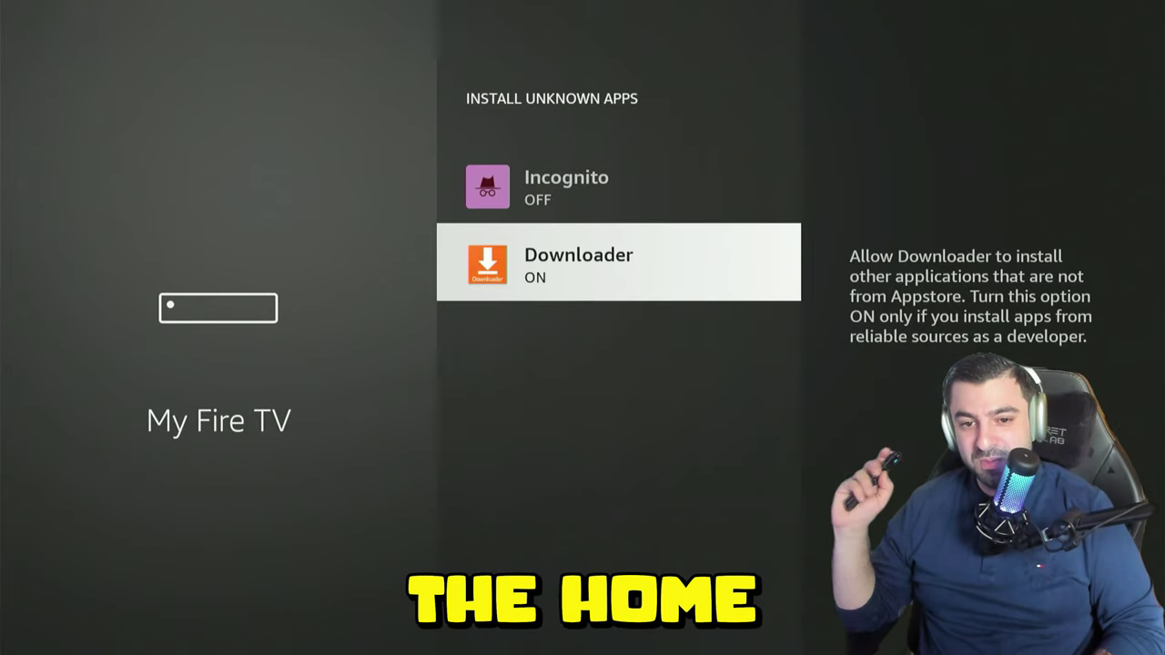
pyautogui.press('Home')
pyautogui.press('Left')
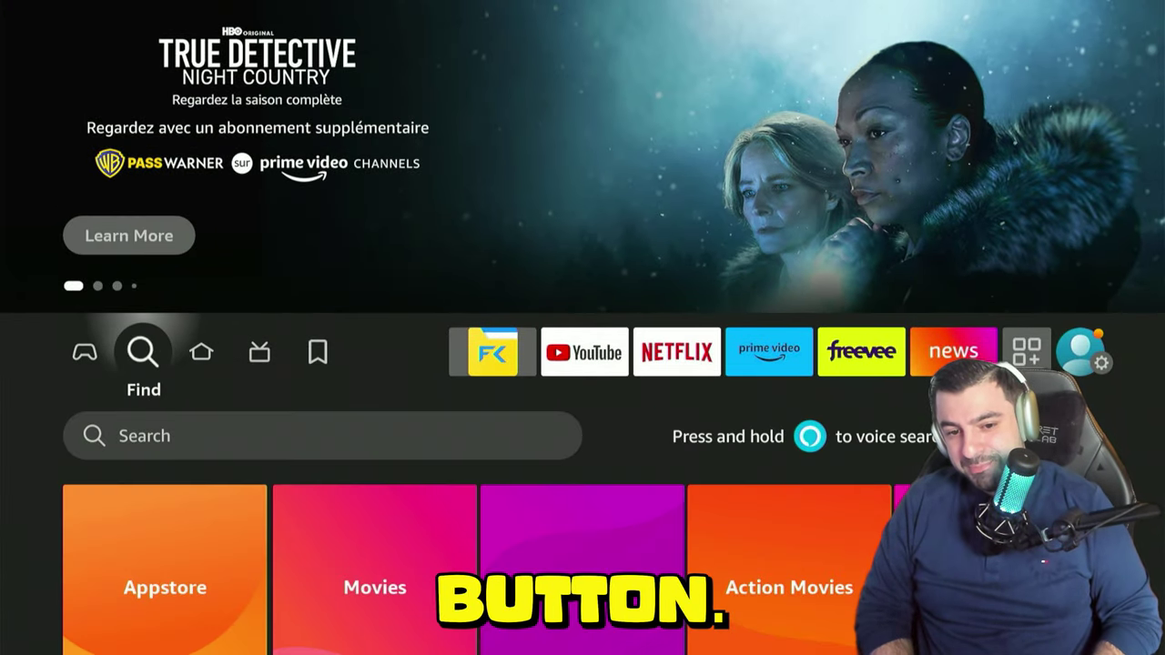
# Step: Open Your Apps & Channels from the home screen's Apps icon
pyautogui.press('Down')
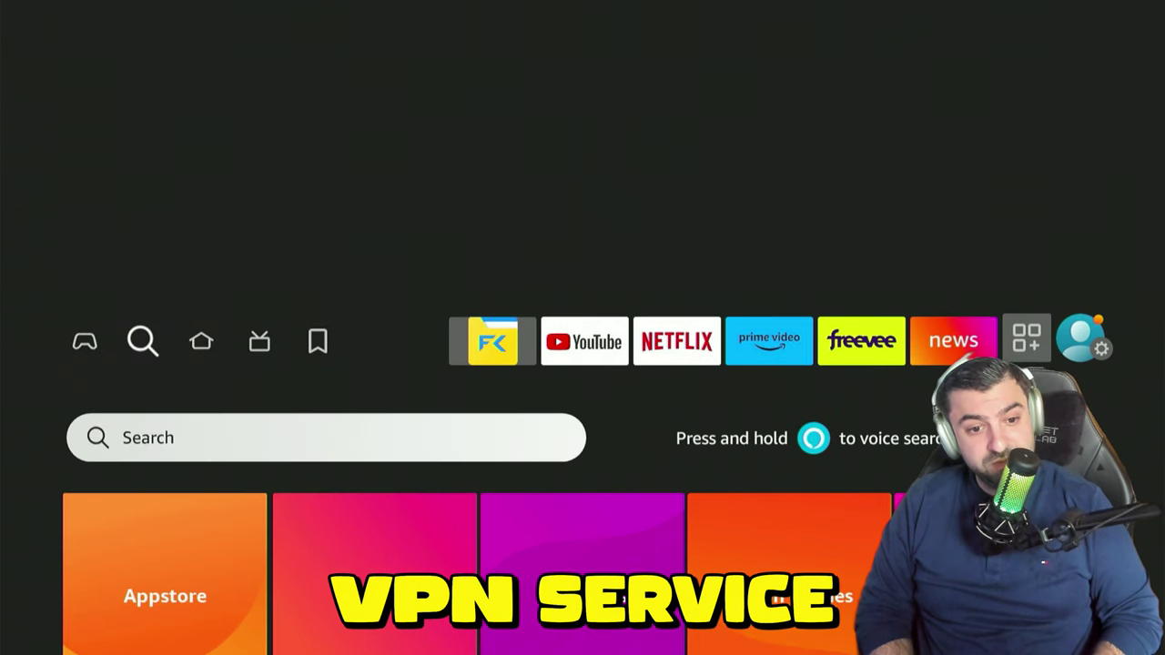
pyautogui.press('Up')
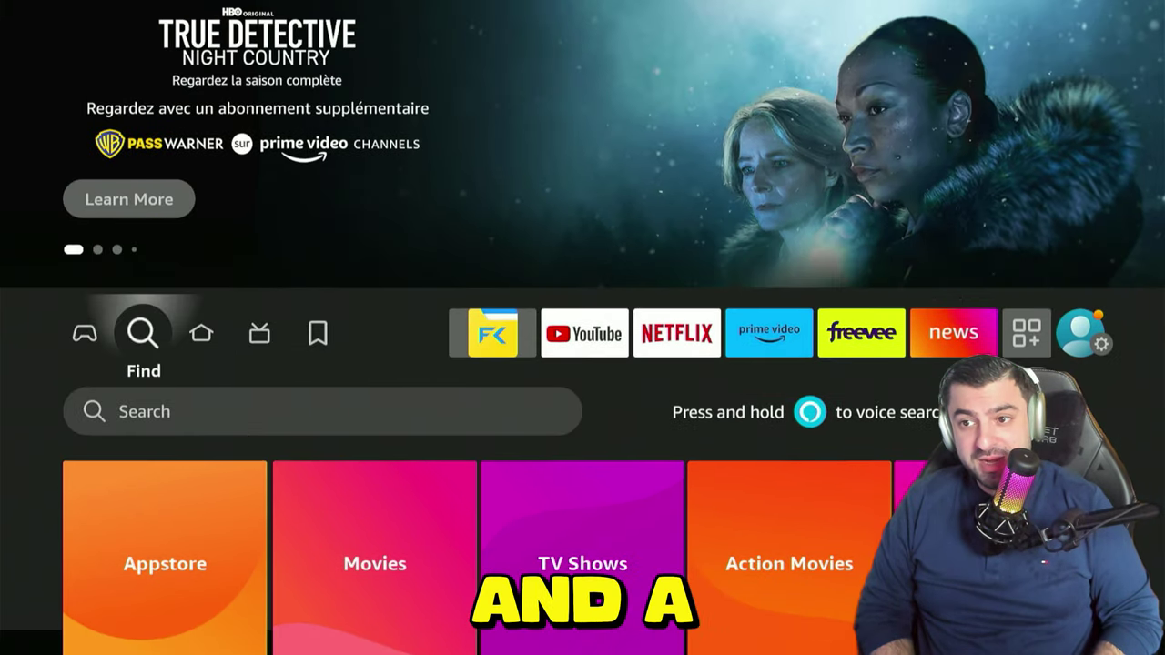
pyautogui.press('Left')
pyautogui.press('Left')
pyautogui.press('Left')
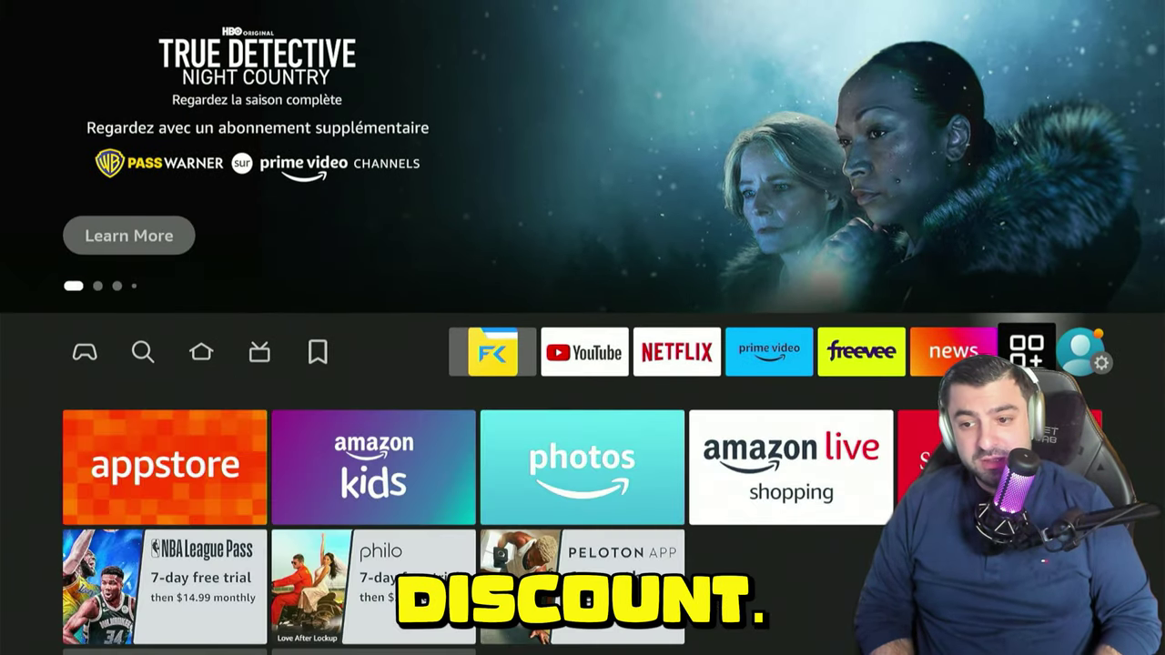
pyautogui.press('Return')
pyautogui.press('Down')
pyautogui.press('Down')
pyautogui.press('Down')
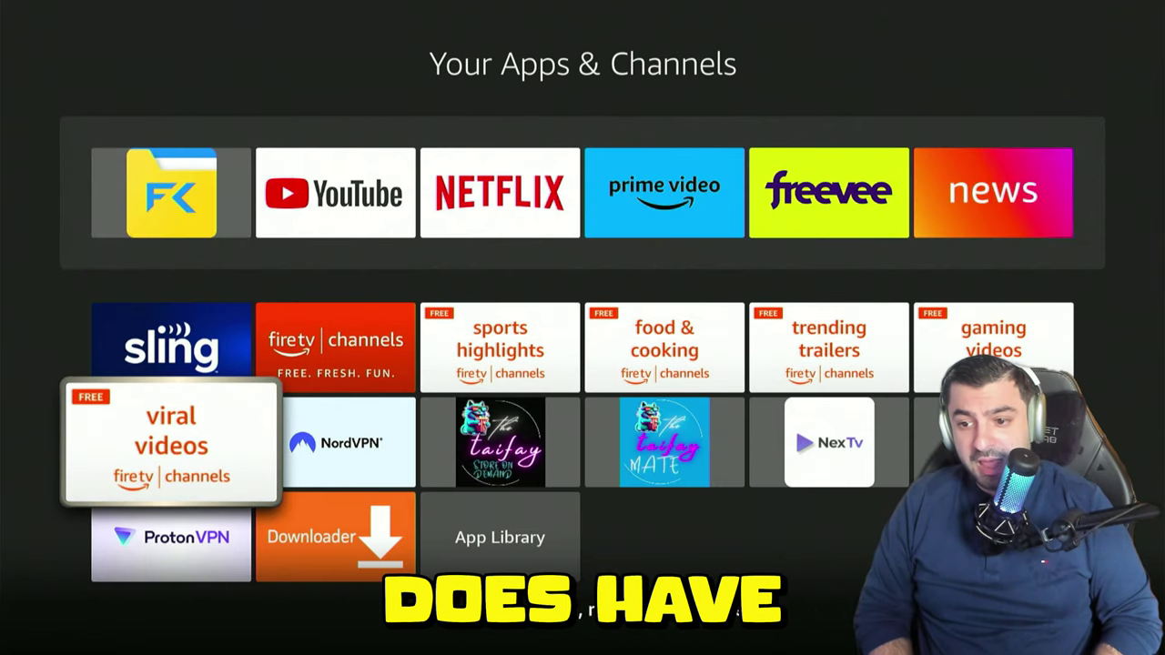
pyautogui.press('Right')
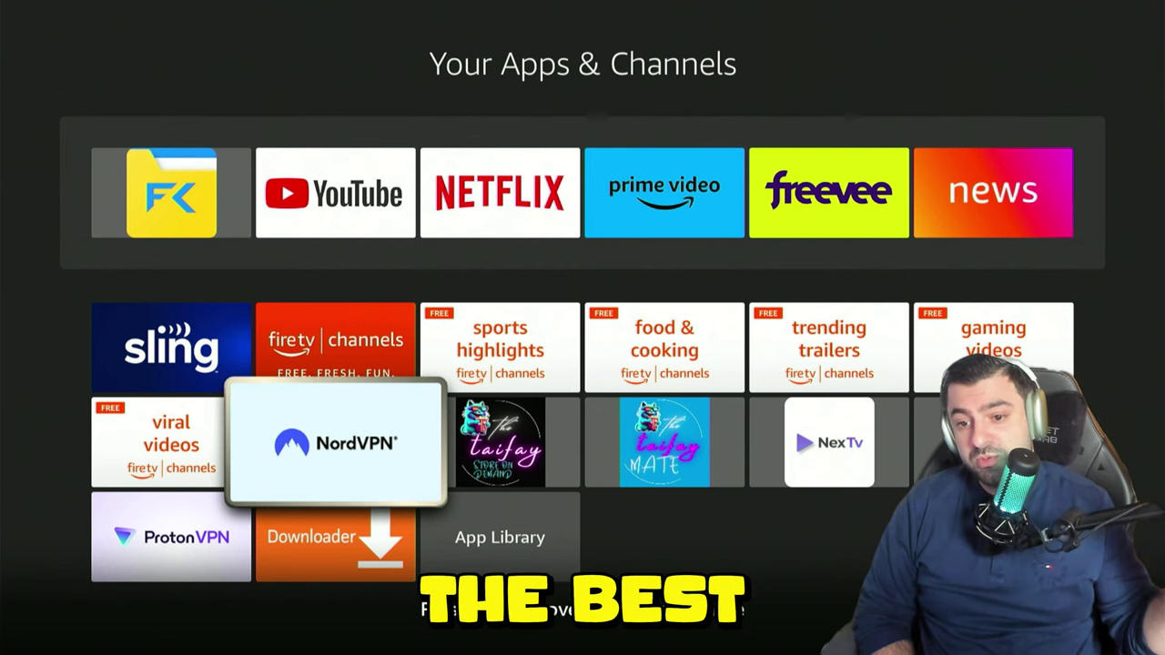
# Step: Move past the NordVPN and ProtonVPN tiles to the Downloader tile and launch it
pyautogui.press('Down')
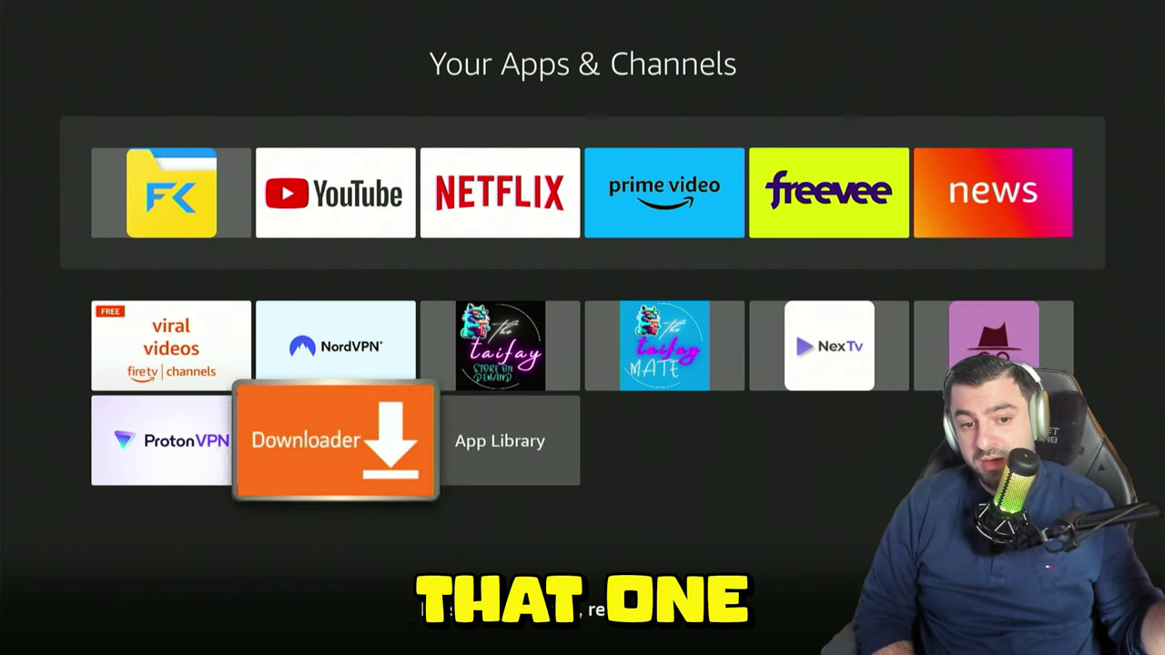
pyautogui.press('Left')
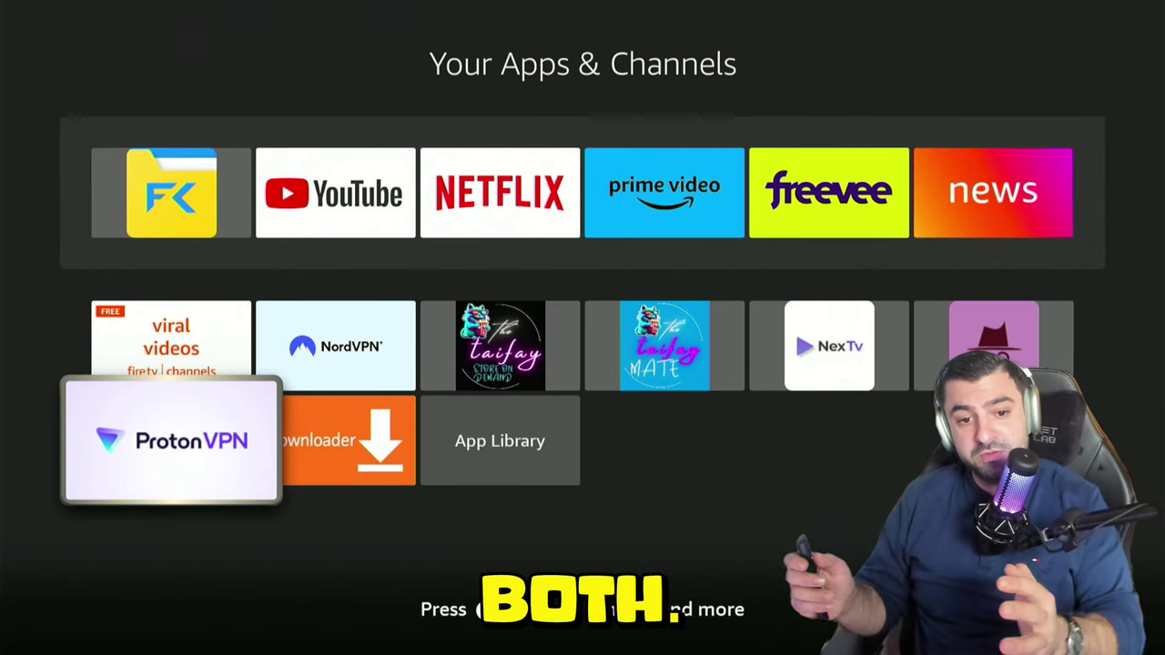
pyautogui.press('Up')
pyautogui.press('Down')
pyautogui.press('Up')
pyautogui.press('Right')
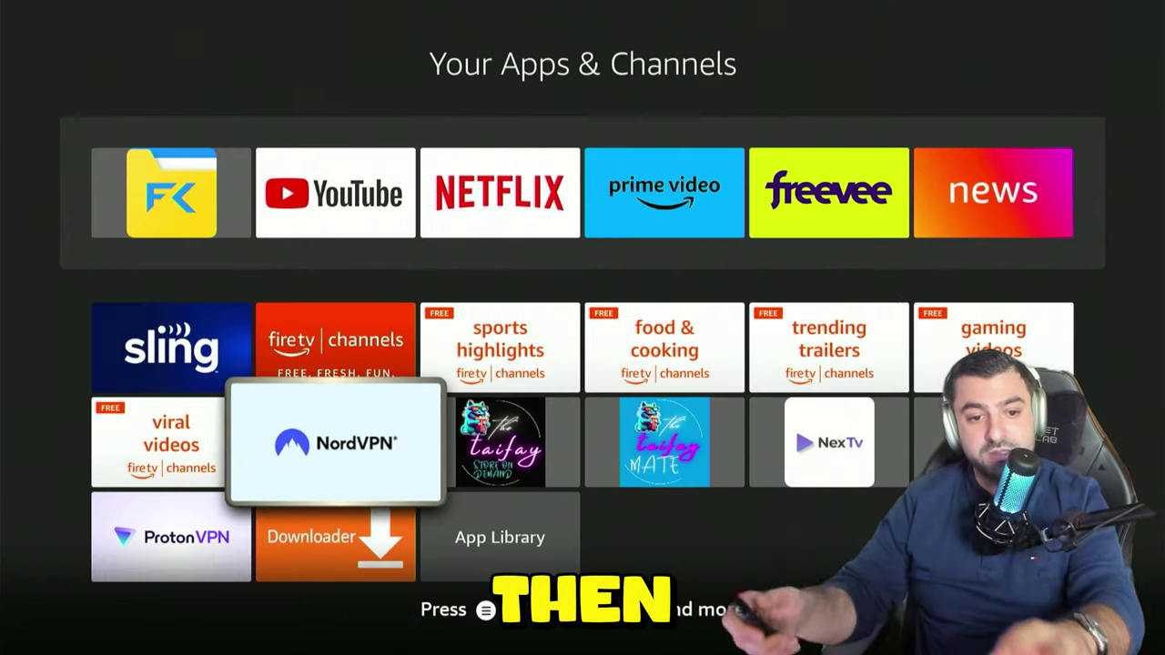
pyautogui.press('Down')
pyautogui.press('Left')
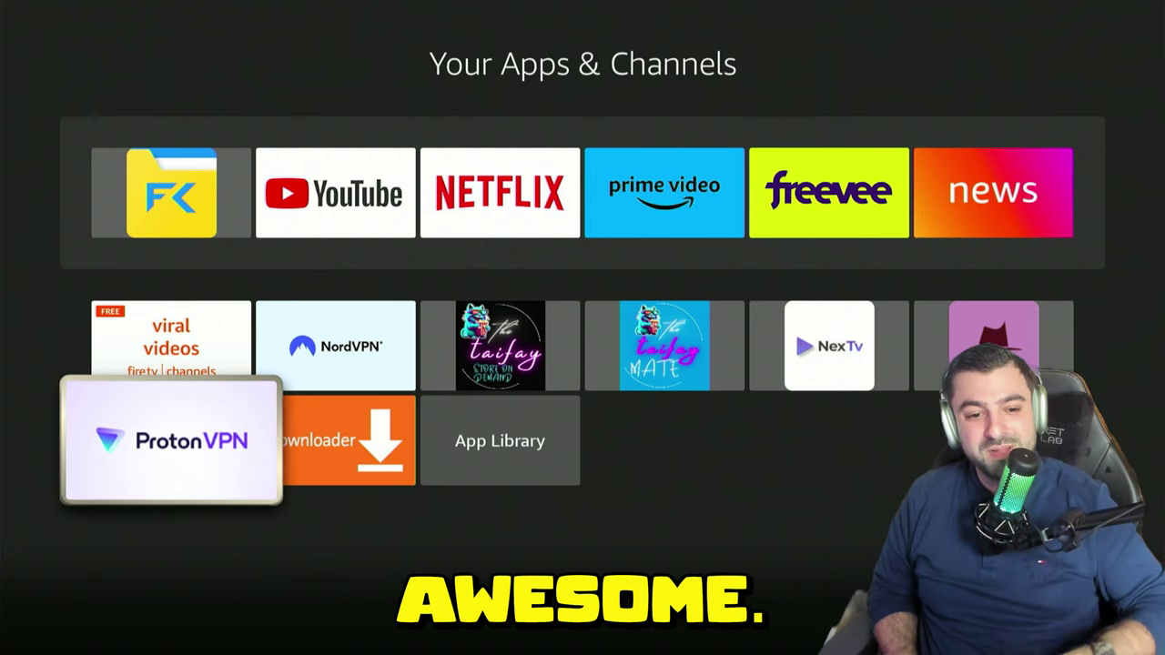
pyautogui.press('Up')
pyautogui.press('Right')
pyautogui.press('Left')
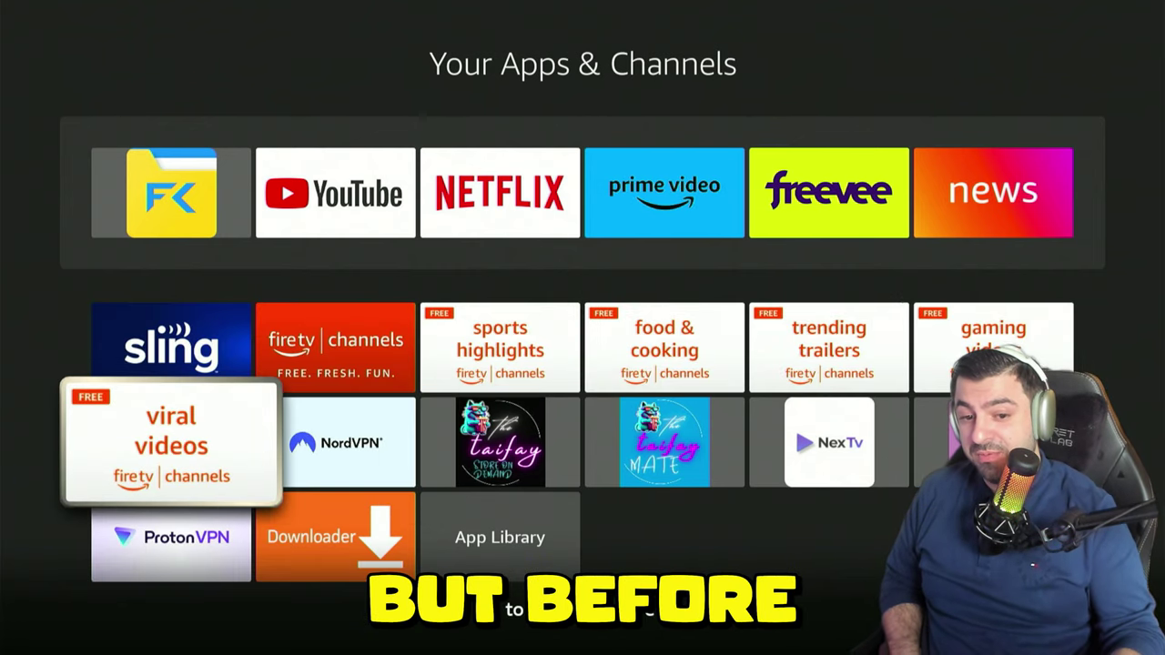
pyautogui.press('Down')
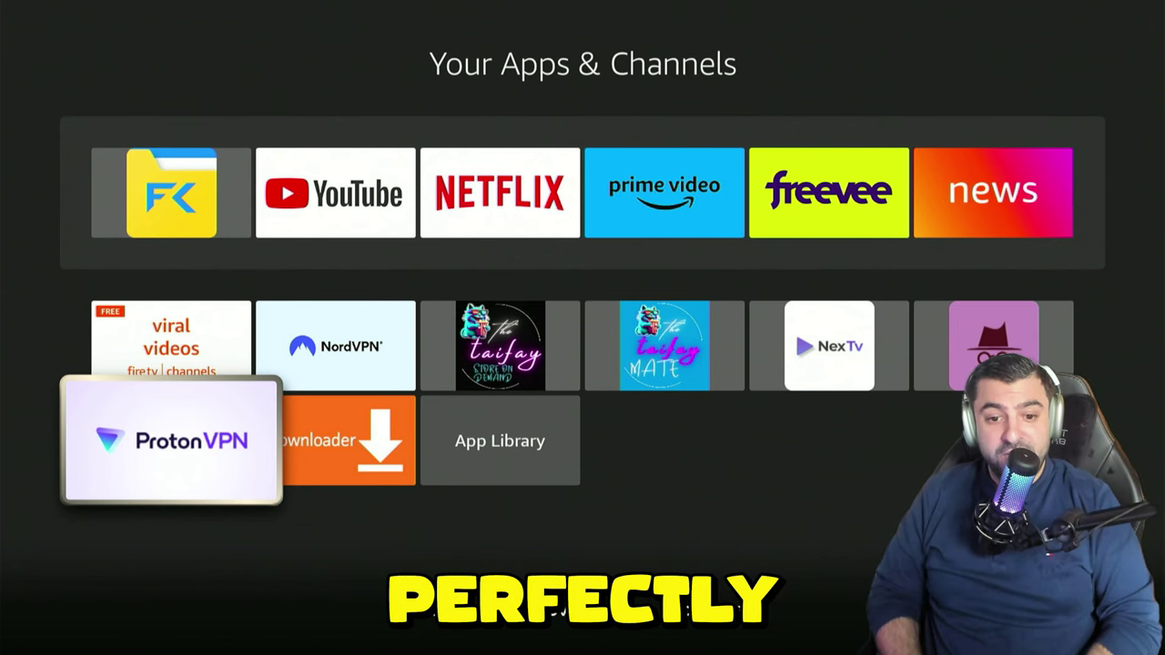
pyautogui.press('Right')
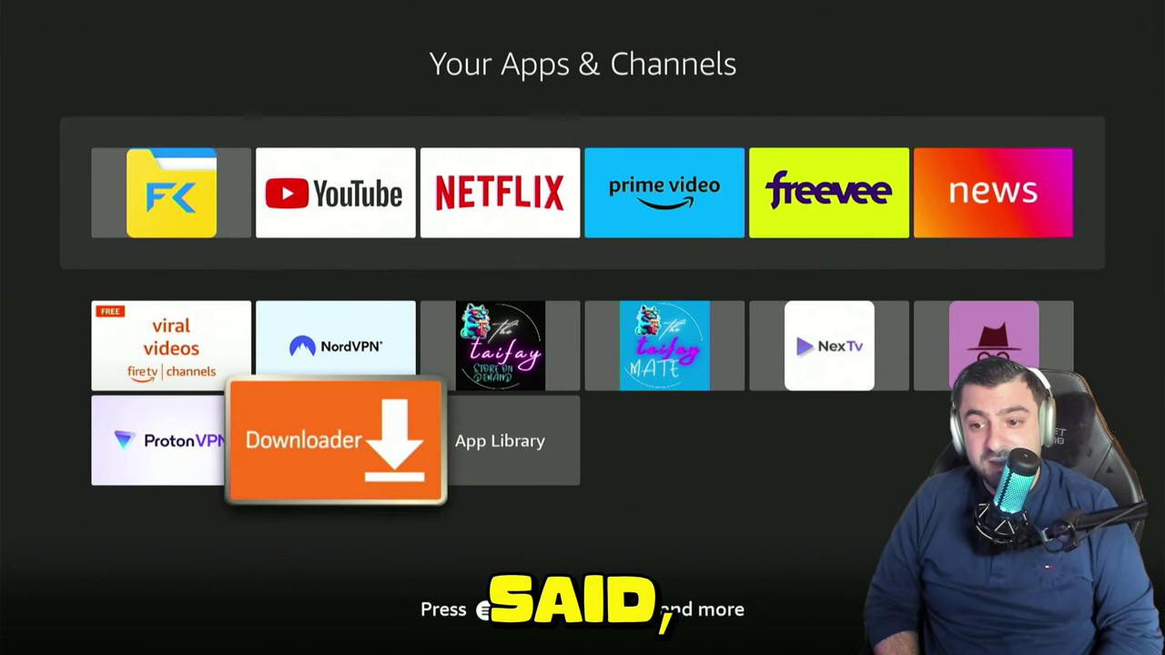
pyautogui.press('Return')
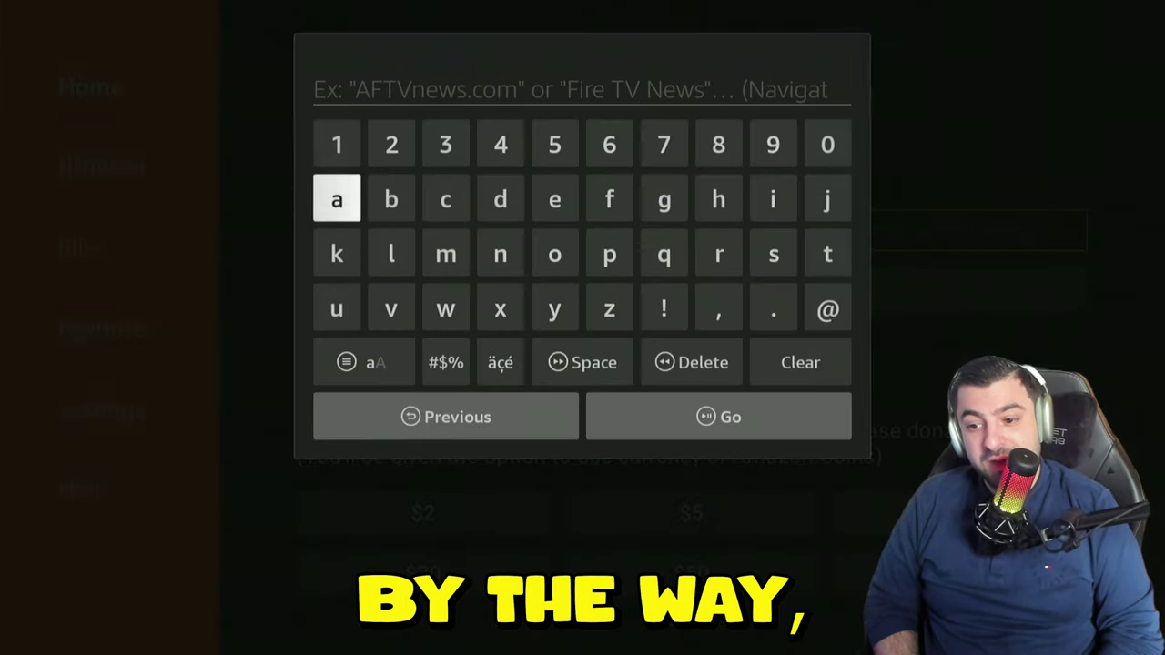
# Step: Open Downloader's URL field and enter the first digits 234
pyautogui.press('Return')
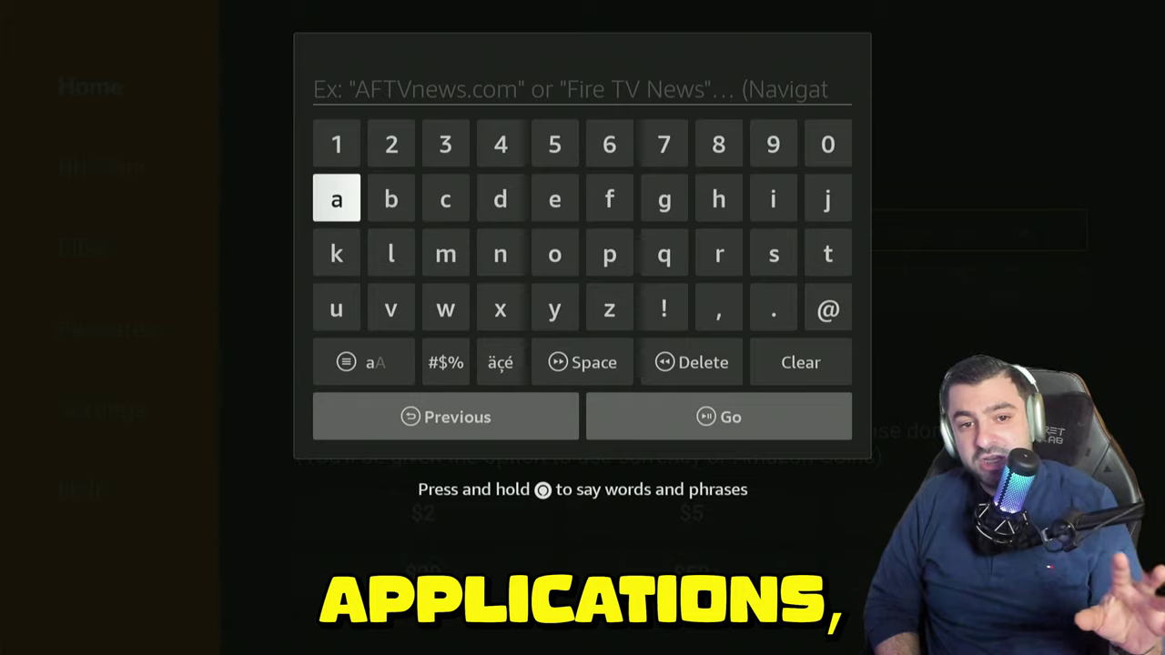
pyautogui.press('Up')
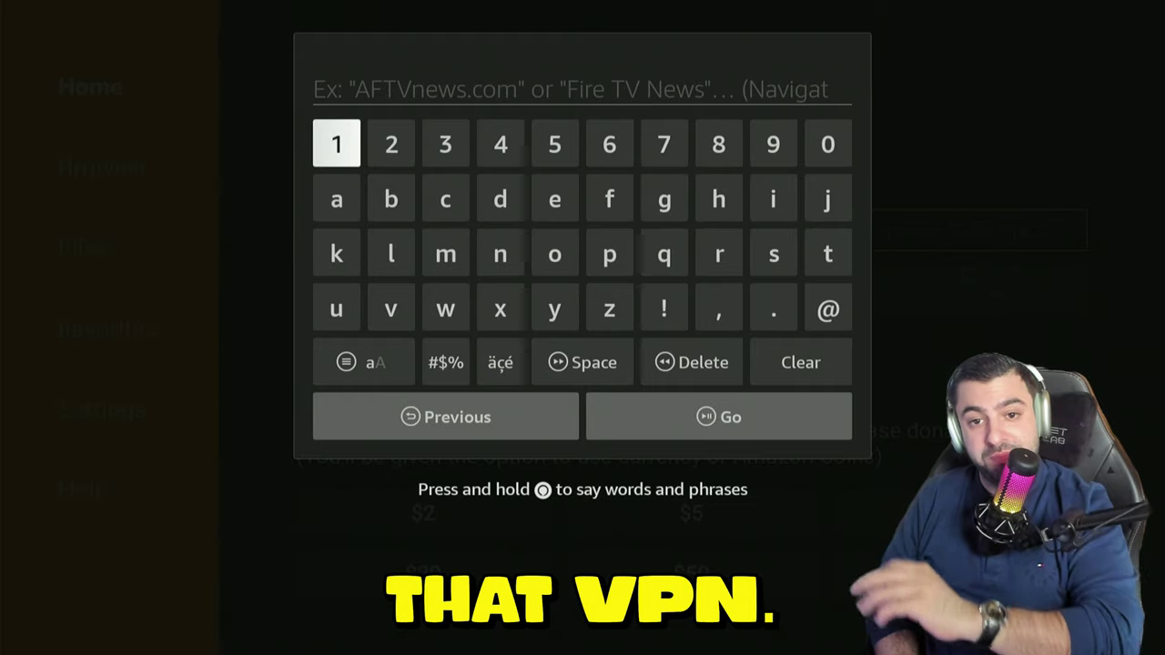
pyautogui.press('Right')
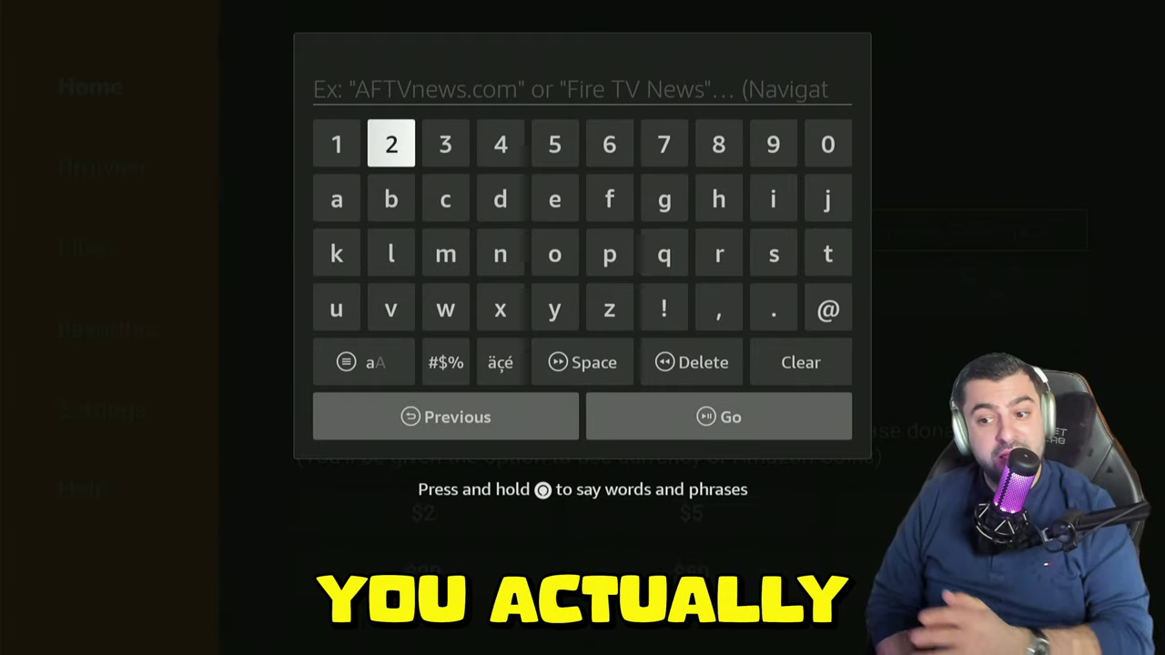
pyautogui.press('Right')
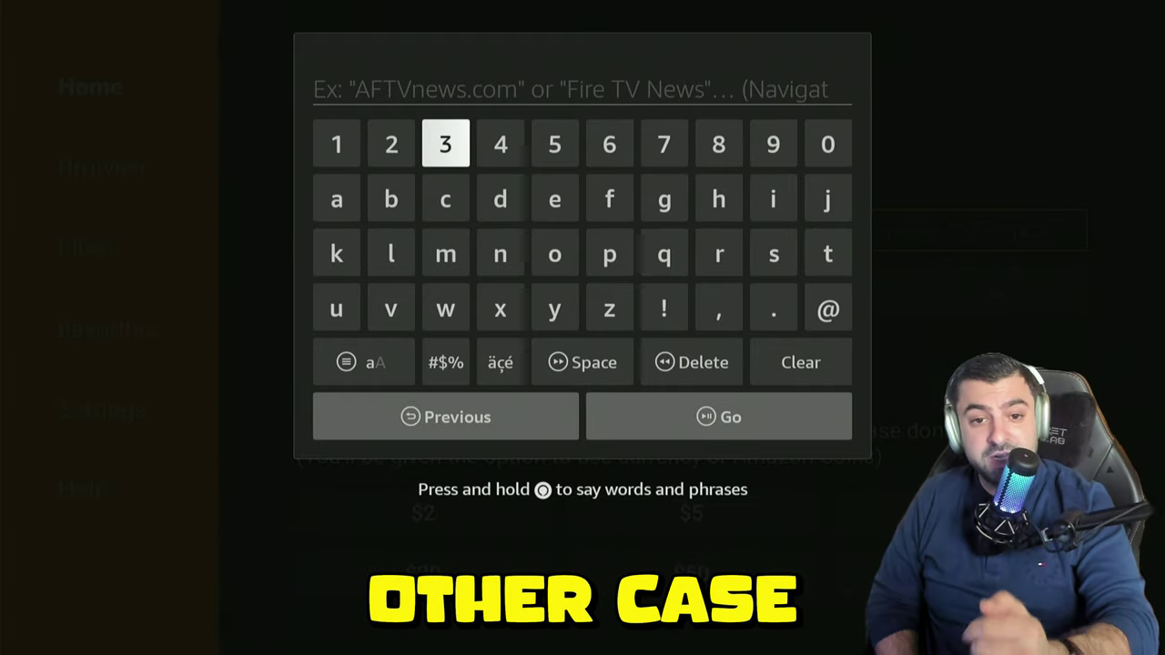
pyautogui.press('Left')
pyautogui.press('Return')
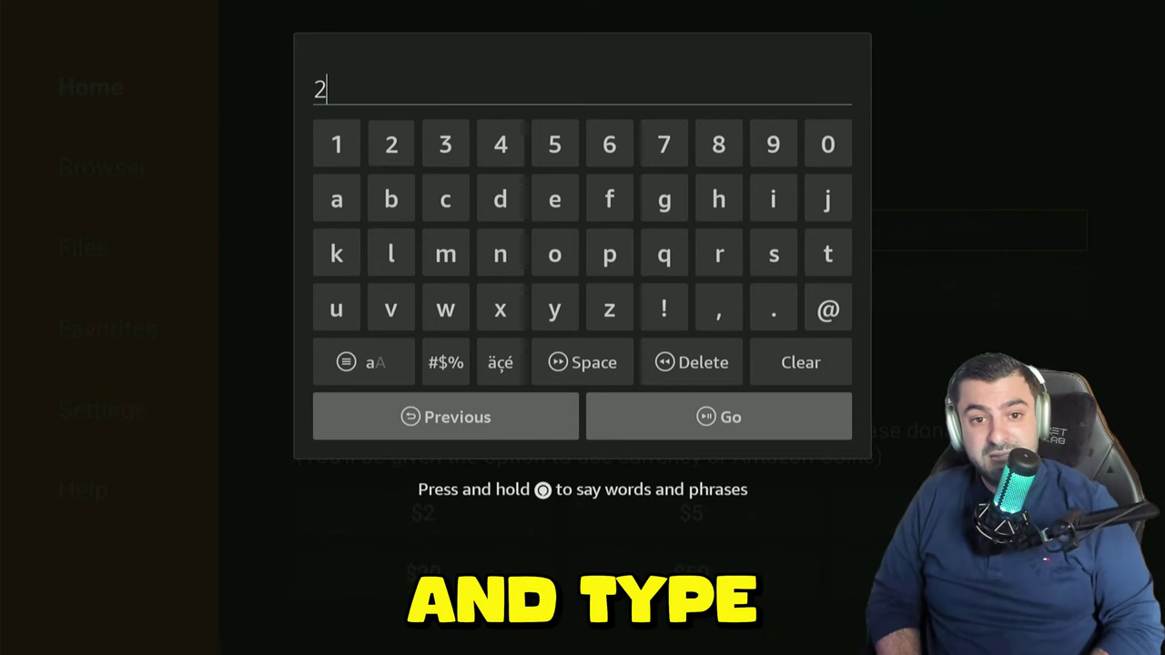
pyautogui.press('Right')
pyautogui.press('Return')
pyautogui.press('Right')
pyautogui.press('Return')
# Step: Finish the code as 234753 and submit it with Go
pyautogui.press('Right')
pyautogui.press('Right')
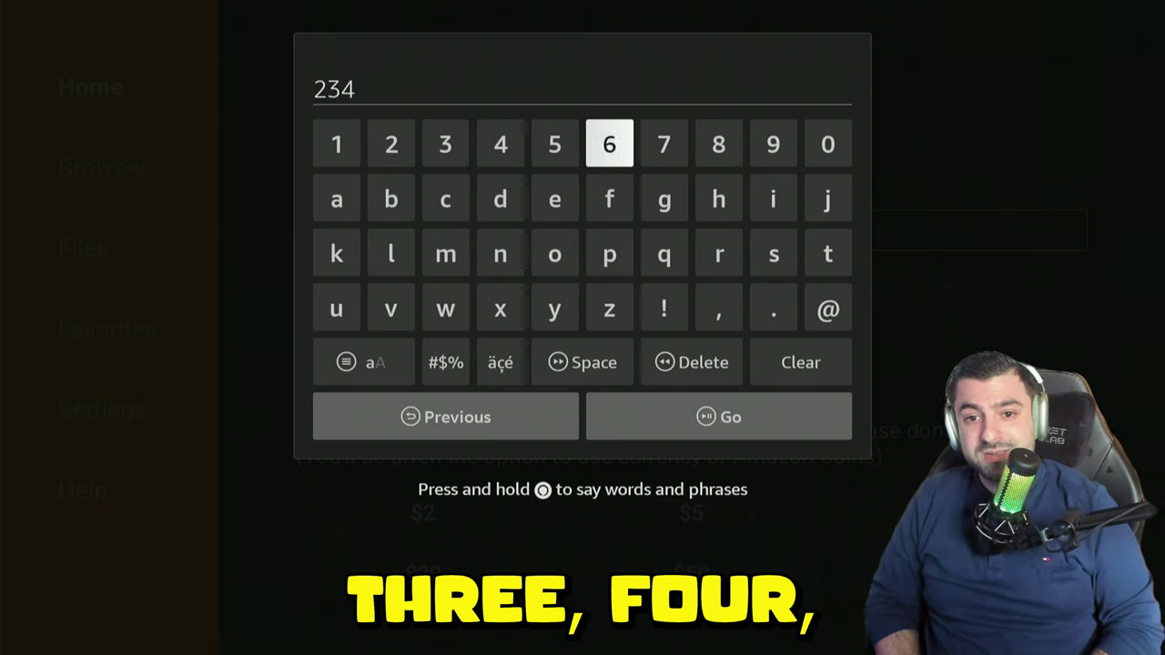
pyautogui.press('Right')
pyautogui.press('Return')
pyautogui.press('Left')
pyautogui.press('Left')
pyautogui.press('Return')
pyautogui.press('Left')
pyautogui.press('Left')
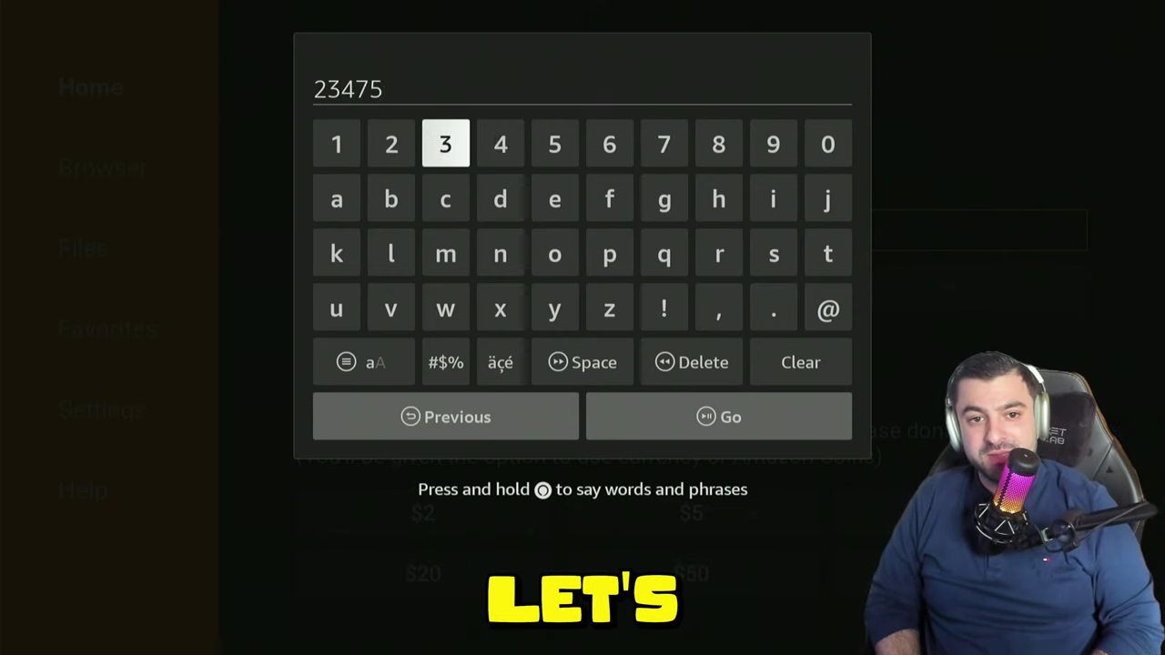
pyautogui.press('Return')
pyautogui.press('Left')
pyautogui.press('Left')
pyautogui.press('Left')
pyautogui.press('Down')
pyautogui.press('Down')
pyautogui.press('Down')
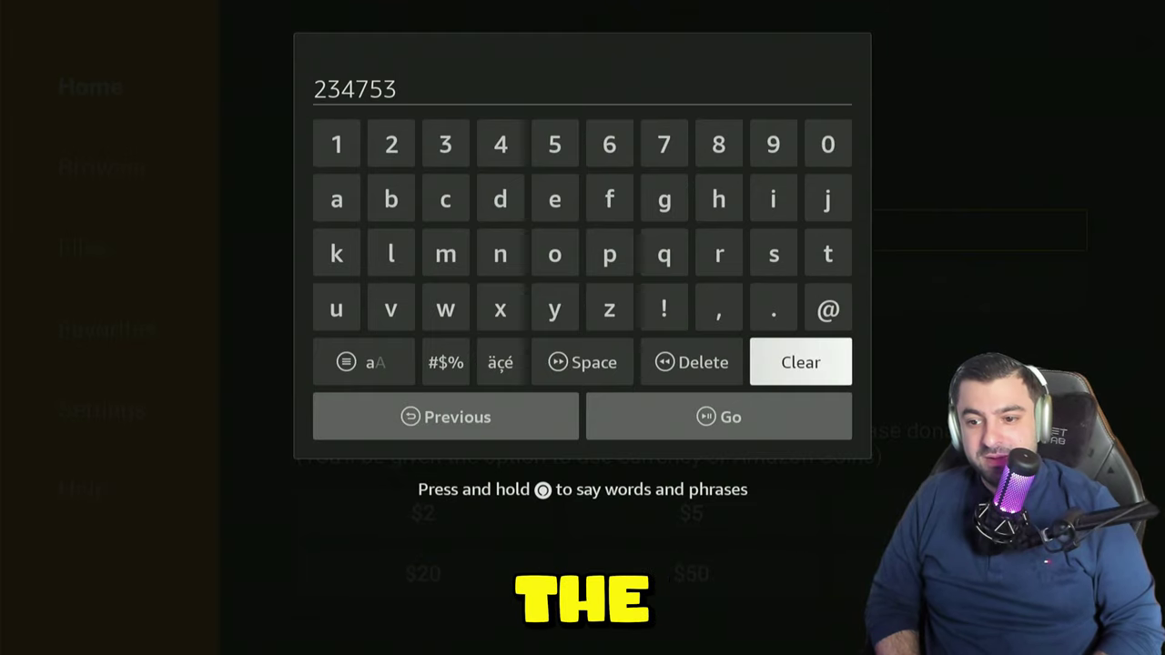
pyautogui.press('Down')
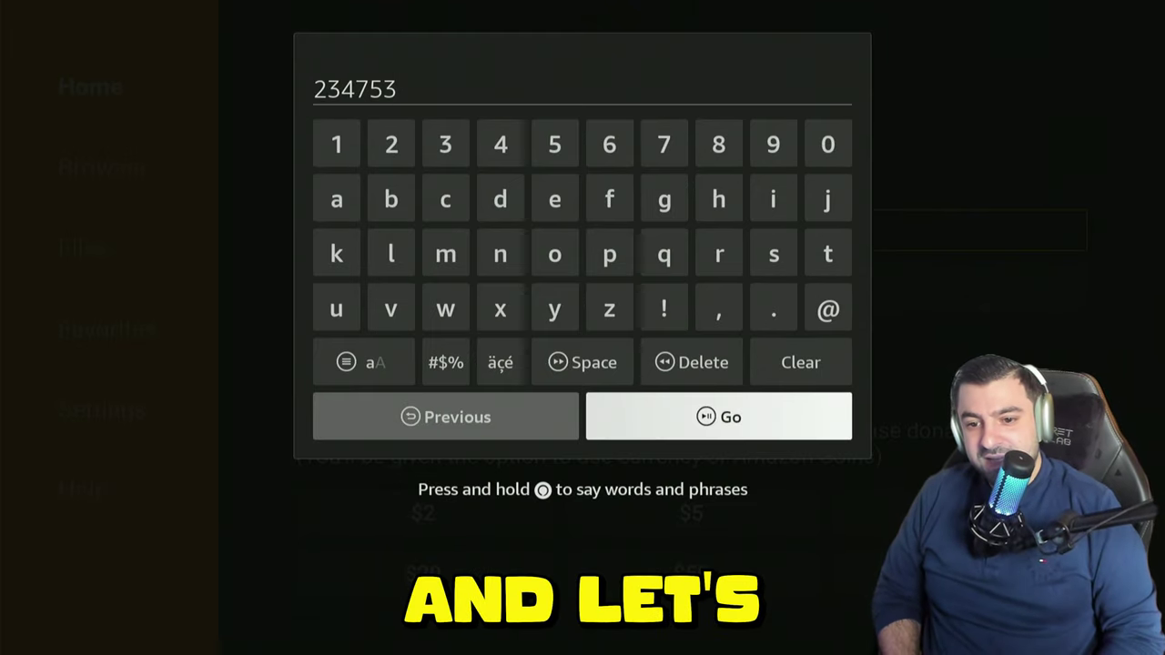
pyautogui.press('Return')
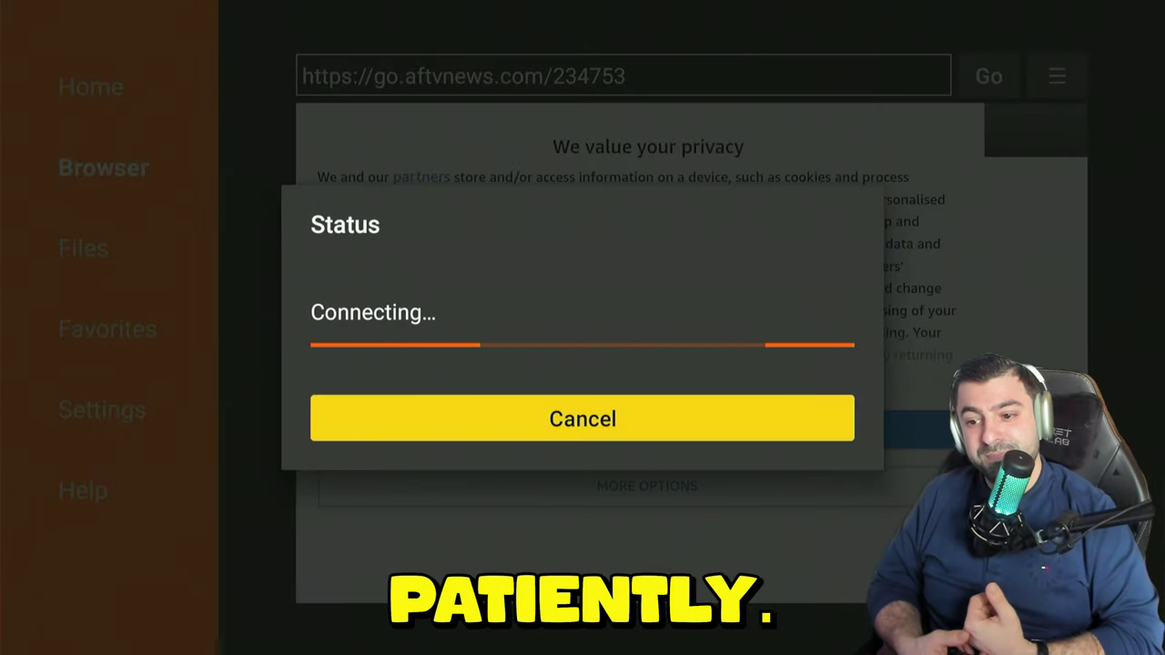
# Step: Install the downloaded Unlinked app, confirming in the installer, then return home
pyautogui.press('Return')
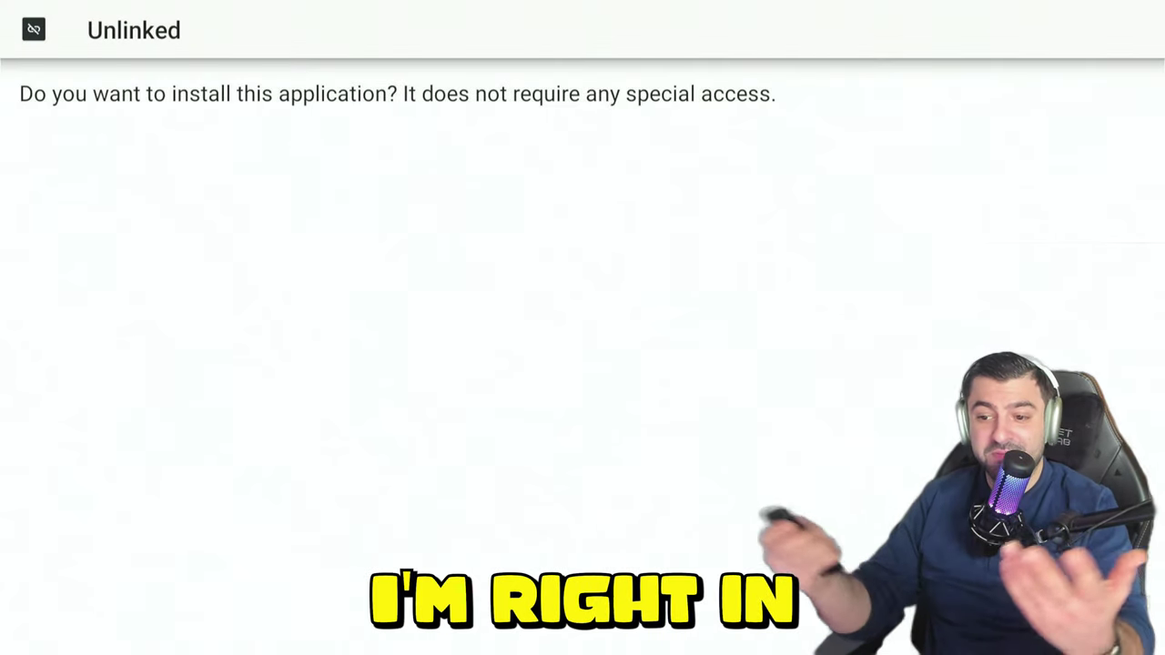
pyautogui.press('Return')
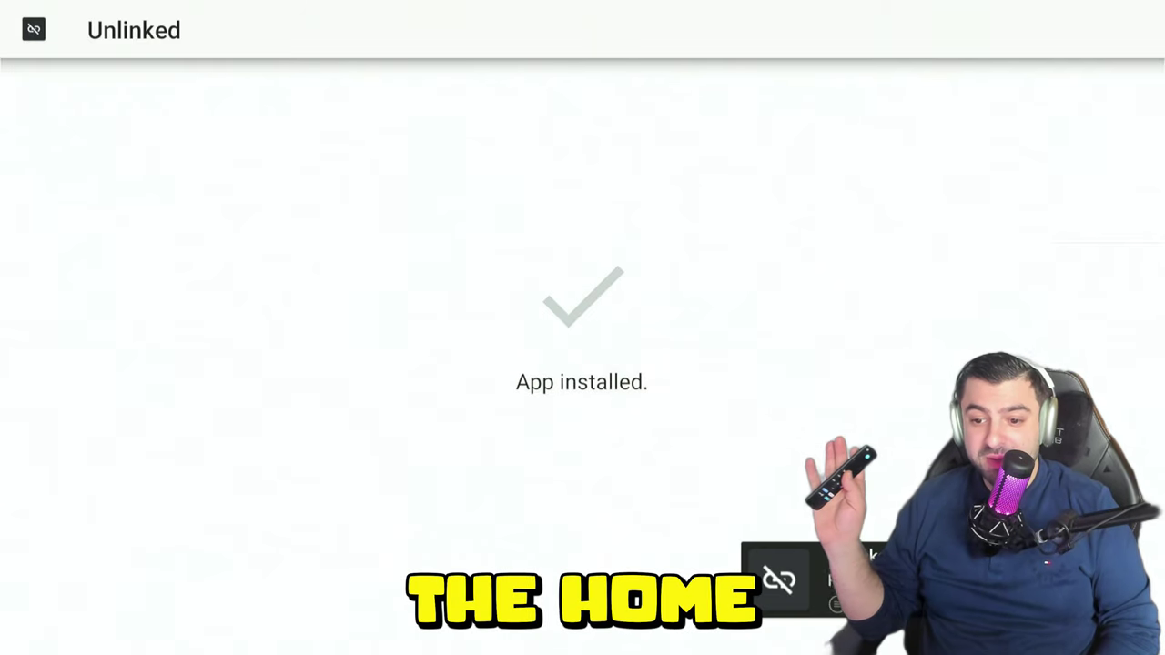
pyautogui.press('Home')
# Step: Review the Install unknown apps list in Developer Options, including Unlinked's entry, then go home
pyautogui.press('Left')
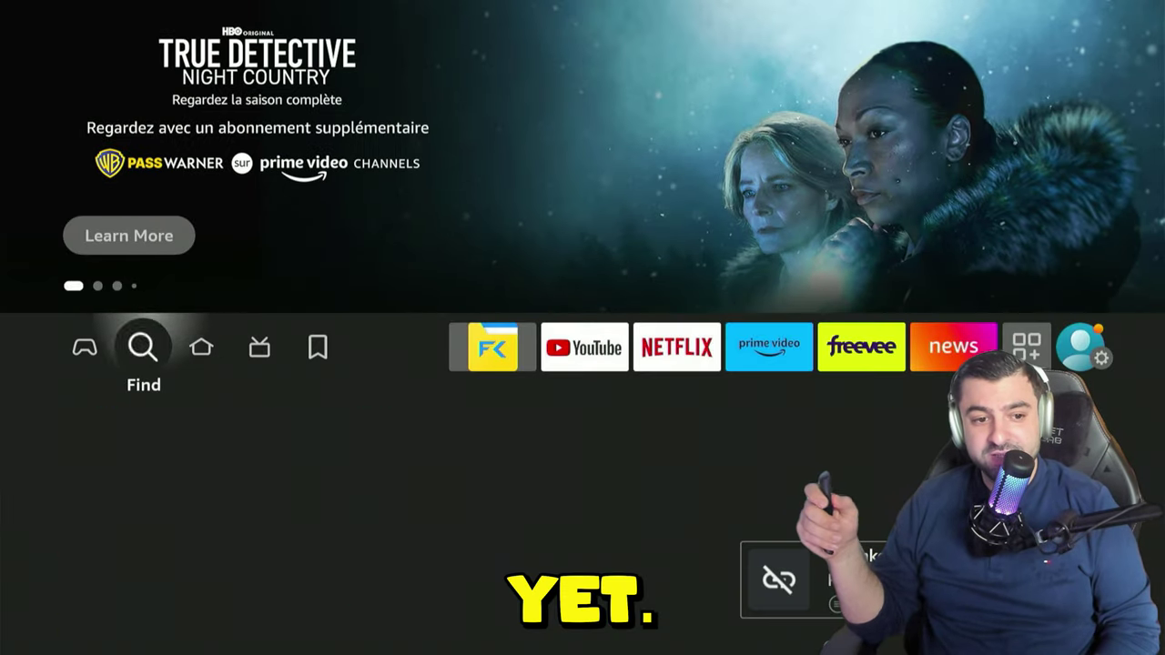
pyautogui.press('Right')
pyautogui.press('Down')
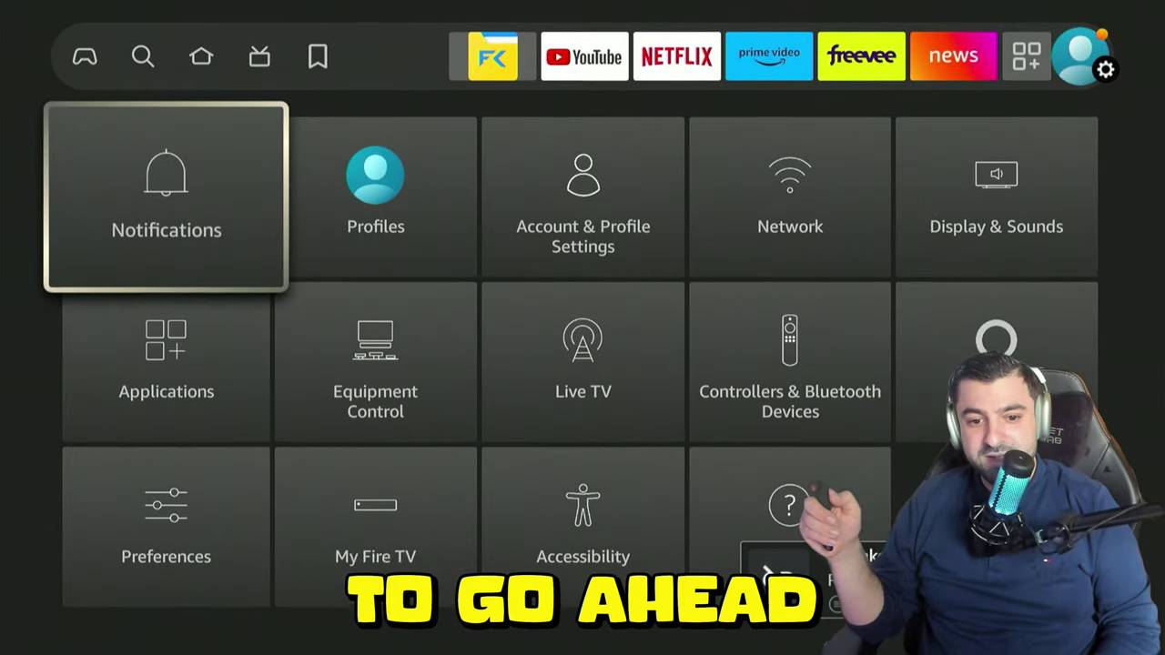
pyautogui.press('Down')
pyautogui.press('Right')
pyautogui.press('Down')
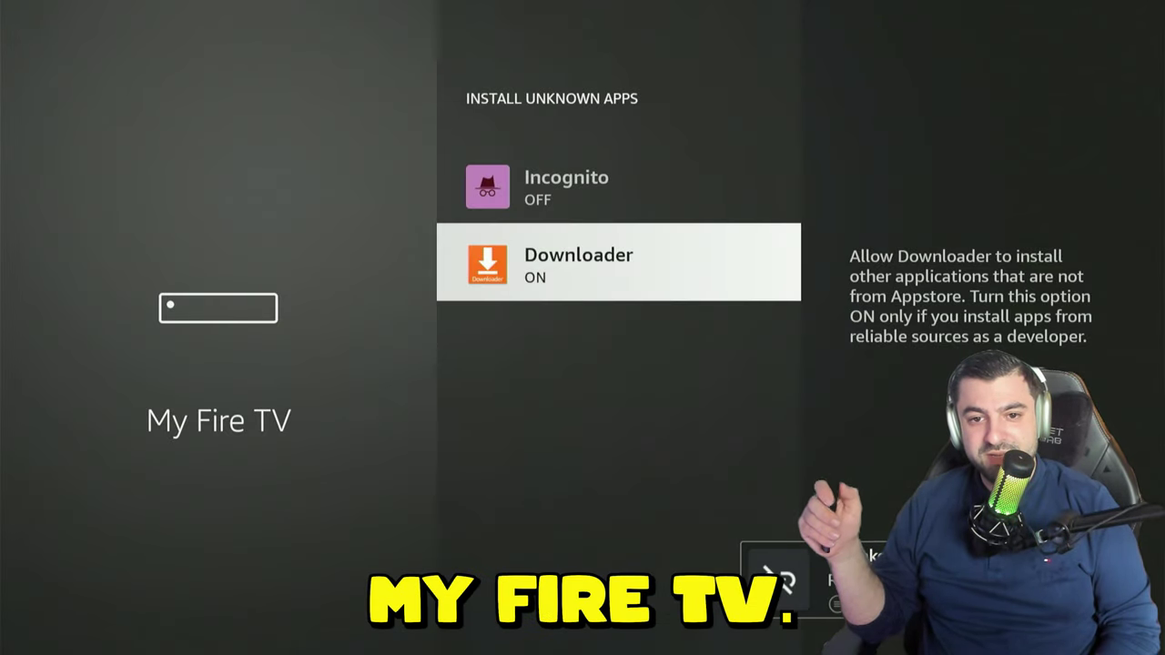
pyautogui.press('Up')
pyautogui.press('Up')
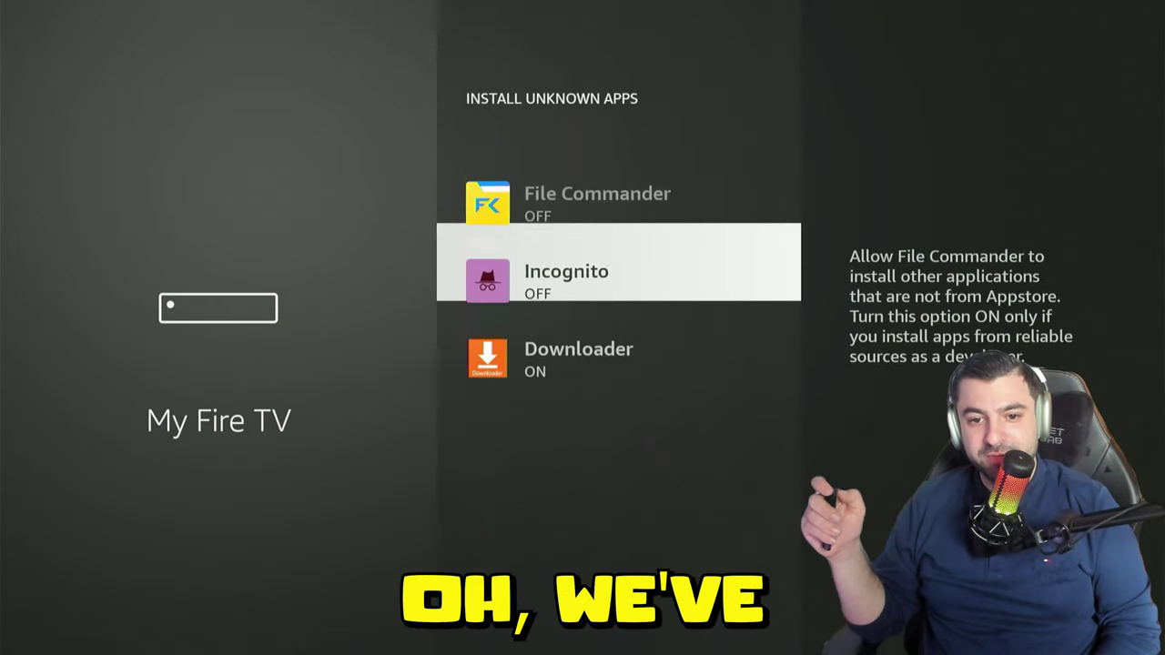
pyautogui.press('Escape')
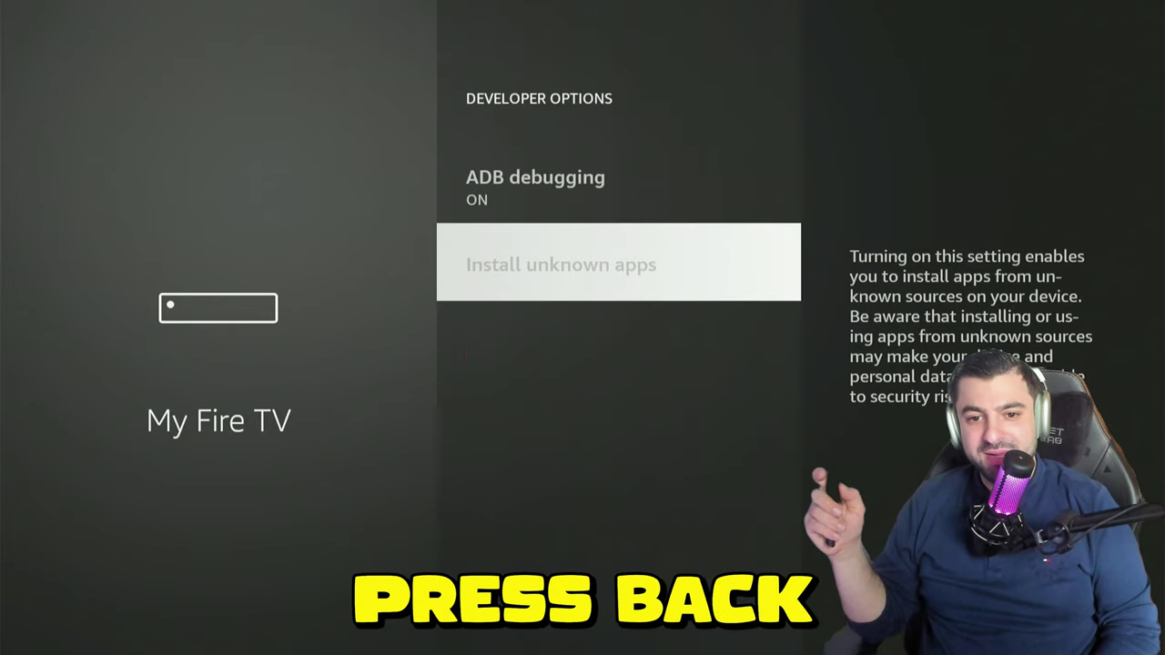
pyautogui.press('Return')
pyautogui.press('Down')
pyautogui.press('Down')
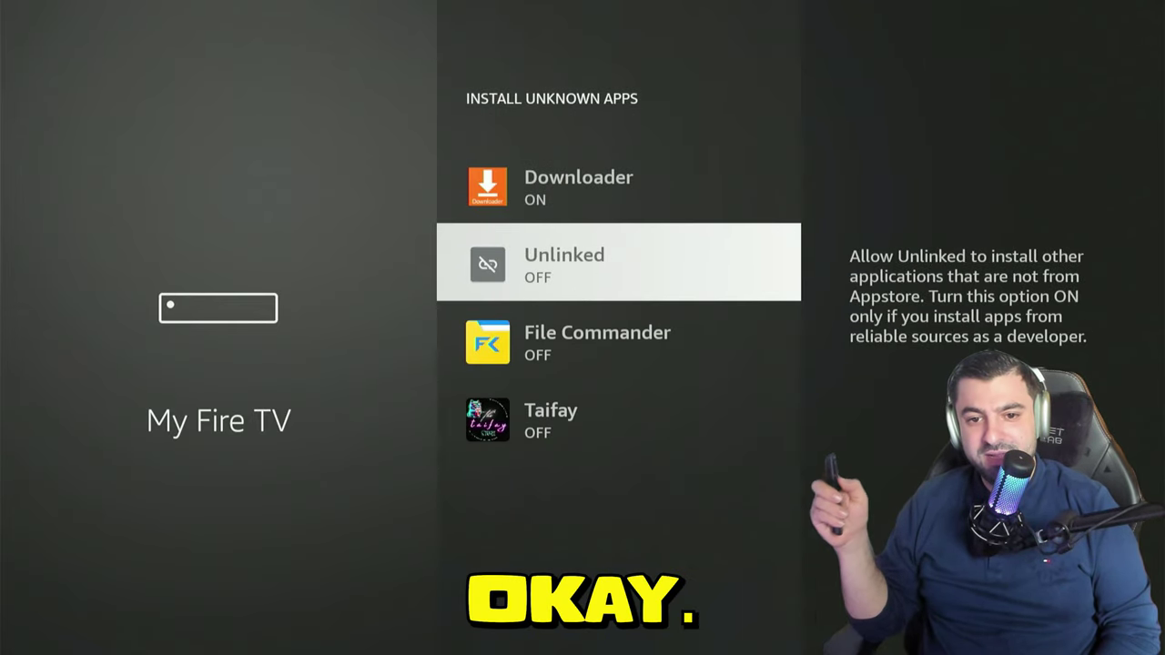
pyautogui.press('Home')
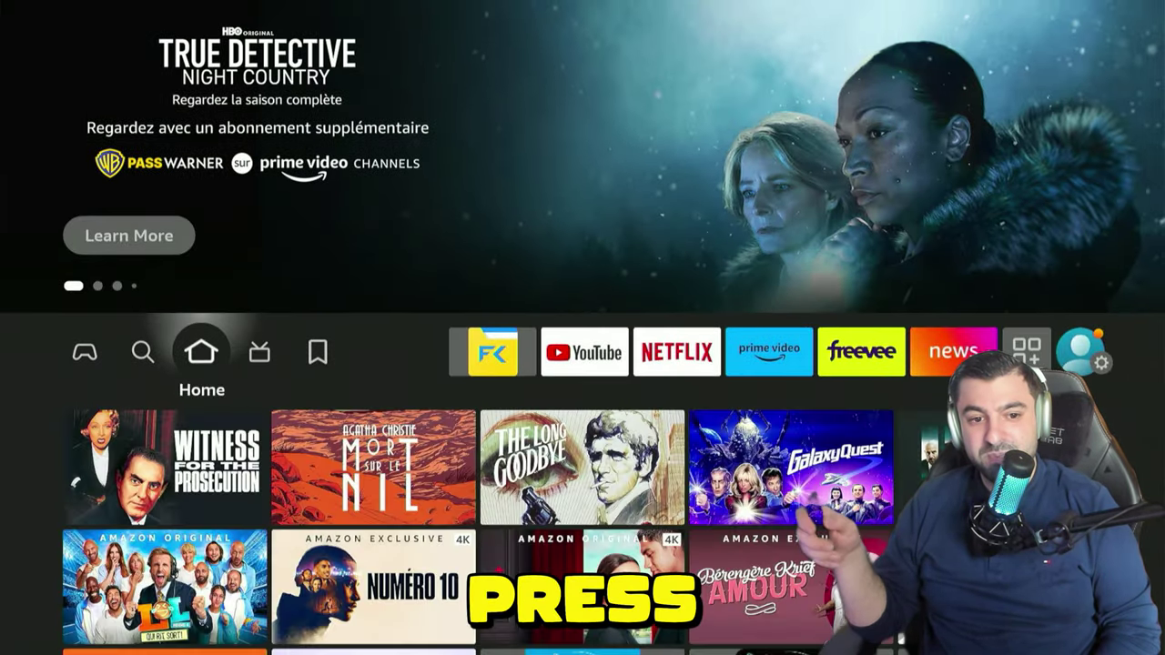
# Step: Open Your Apps & Channels and browse the grid to the Unlinked tile and App Library
pyautogui.press('Left')
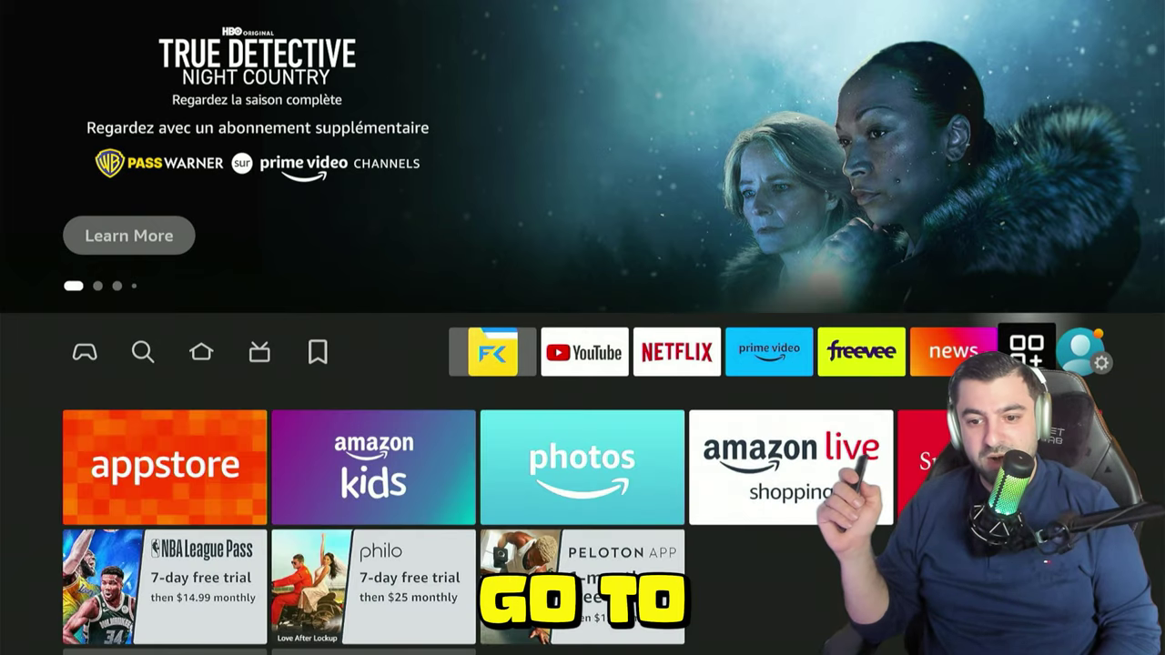
pyautogui.press('Return')
pyautogui.press('Down')
pyautogui.press('Down')
pyautogui.press('Down')
pyautogui.press('Down')
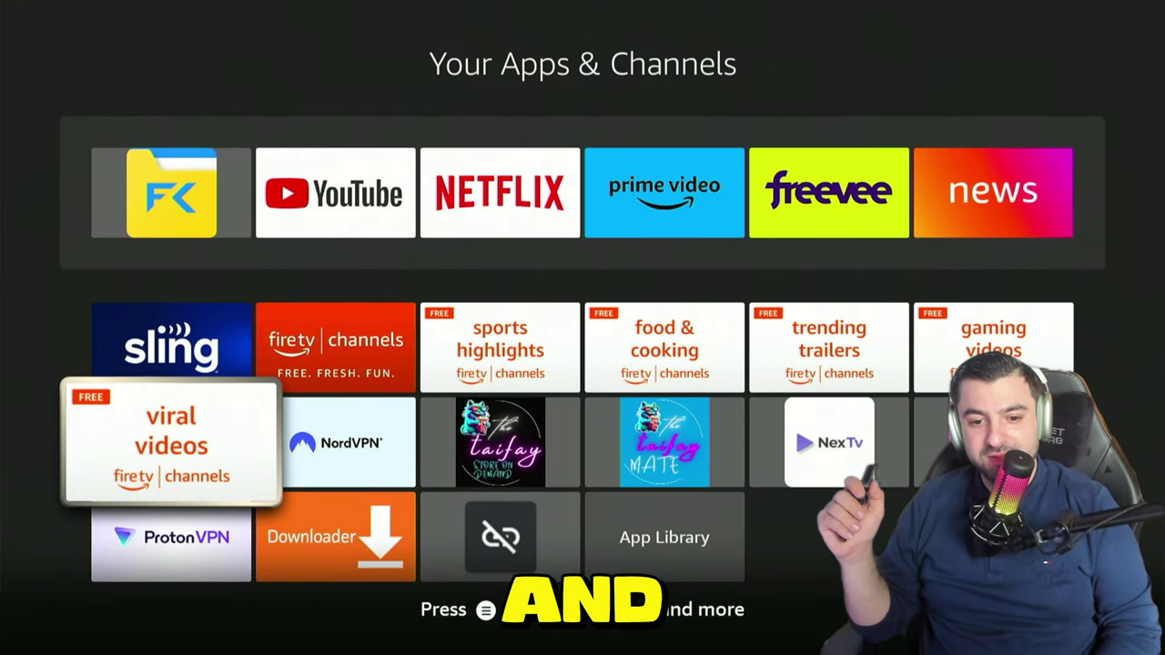
pyautogui.press('Right')
pyautogui.press('Right')
pyautogui.press('Right')
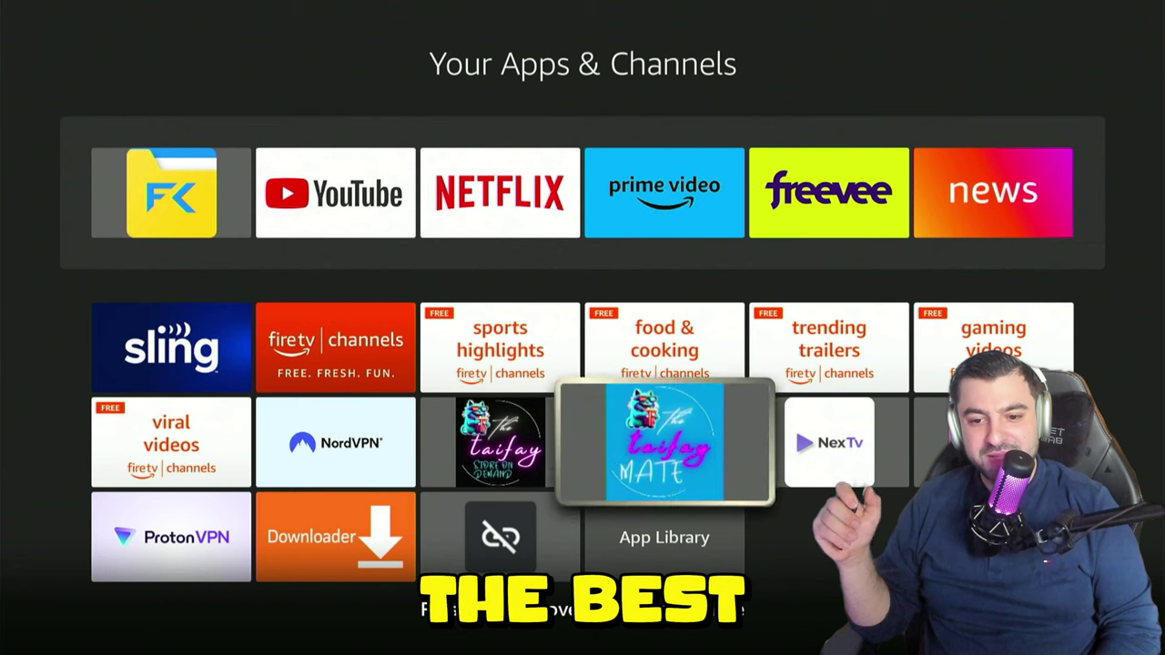
pyautogui.press('Left')
pyautogui.press('Right')
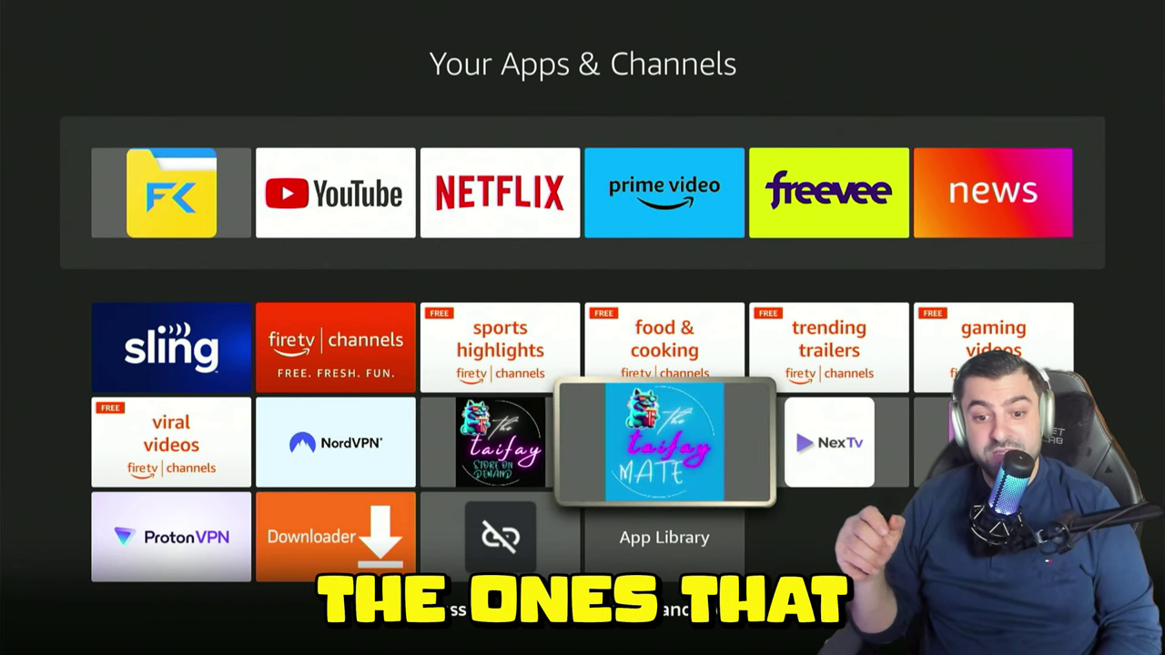
pyautogui.press('Left')
pyautogui.press('Down')
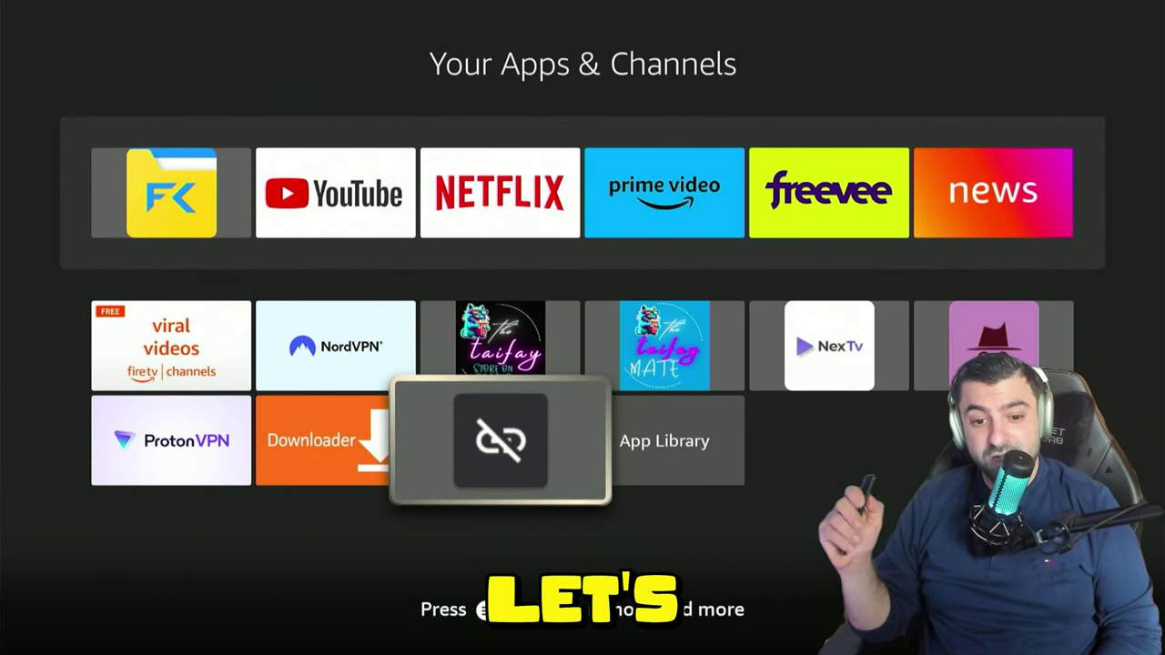
pyautogui.press('Right')
# Step: Launch Unlinked, choose Add a new library, and begin typing the library code 'ev'
pyautogui.press('Return')
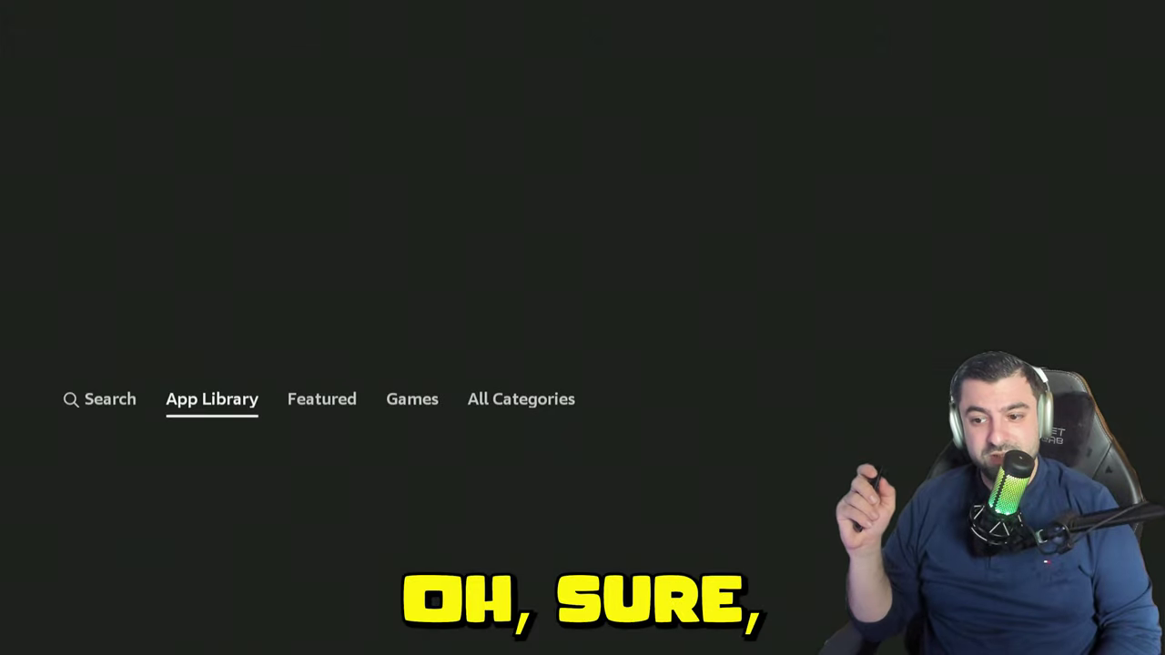
pyautogui.press('Escape')
pyautogui.press('Left')
pyautogui.press('Return')
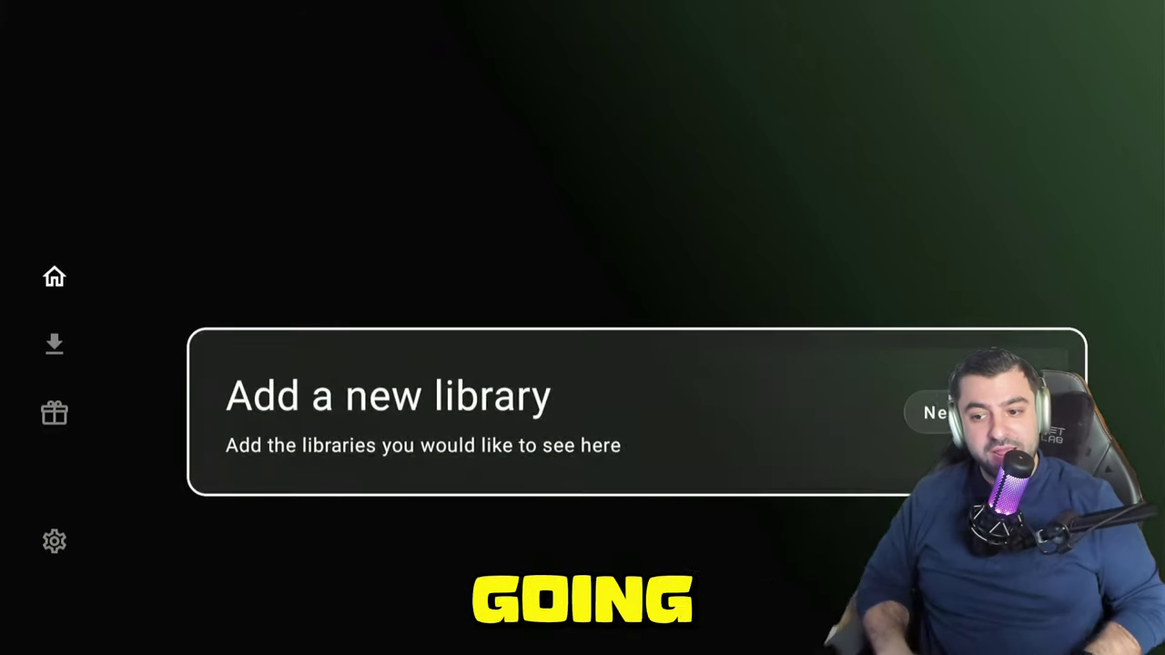
pyautogui.press('Return')
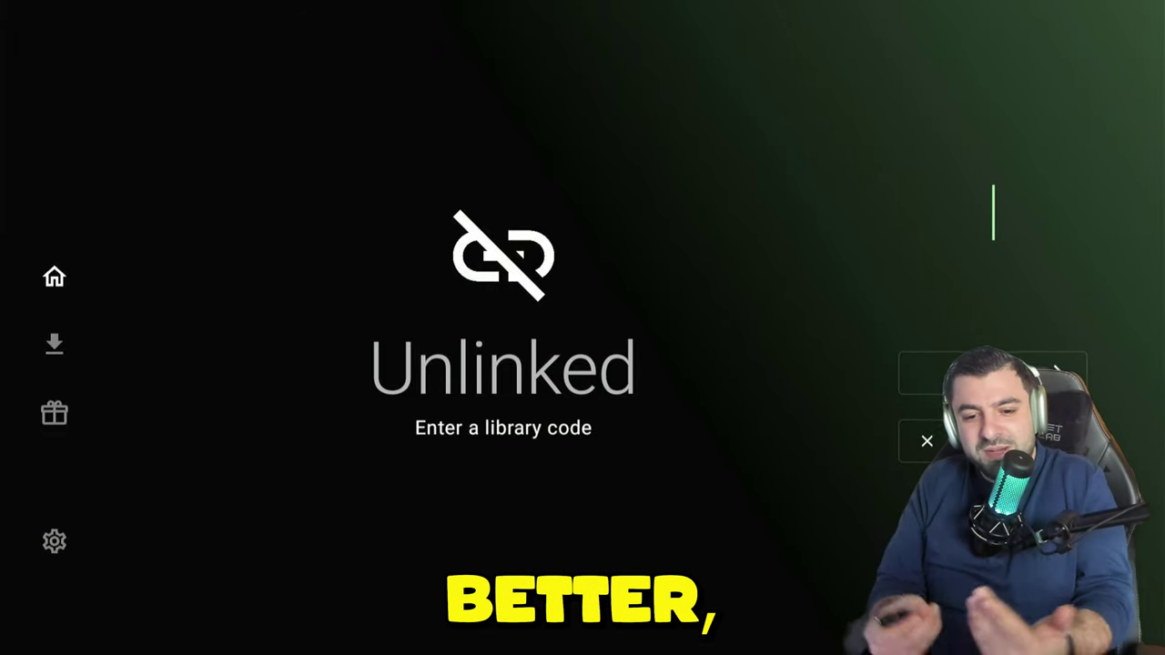
pyautogui.press('Return')
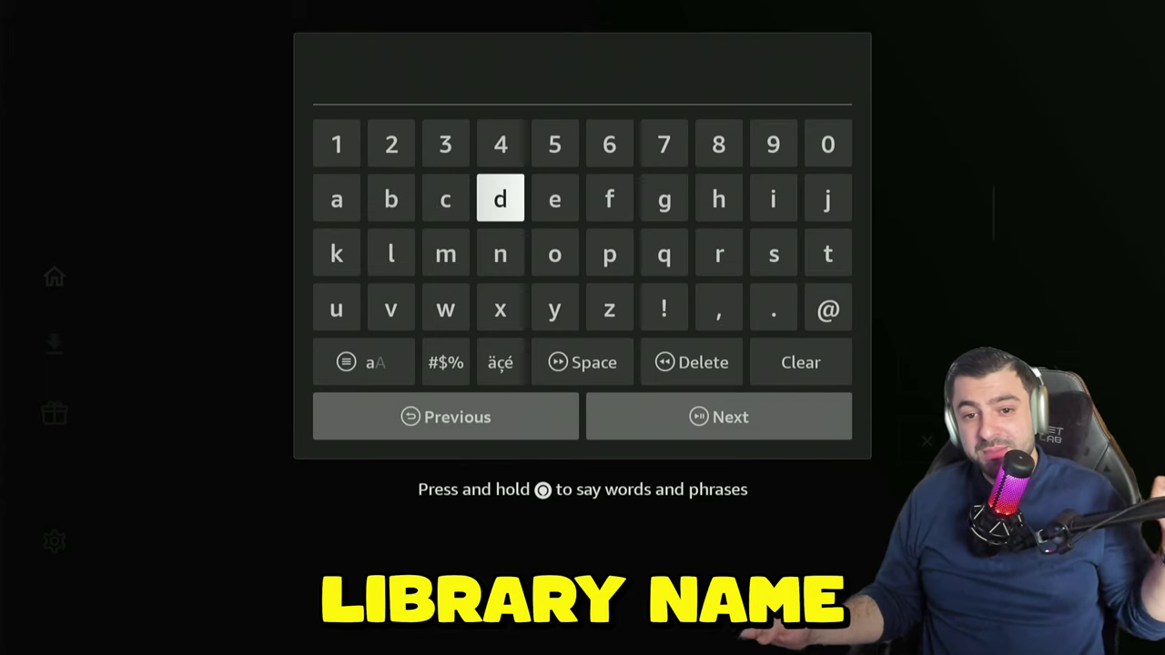
pyautogui.press('Right')
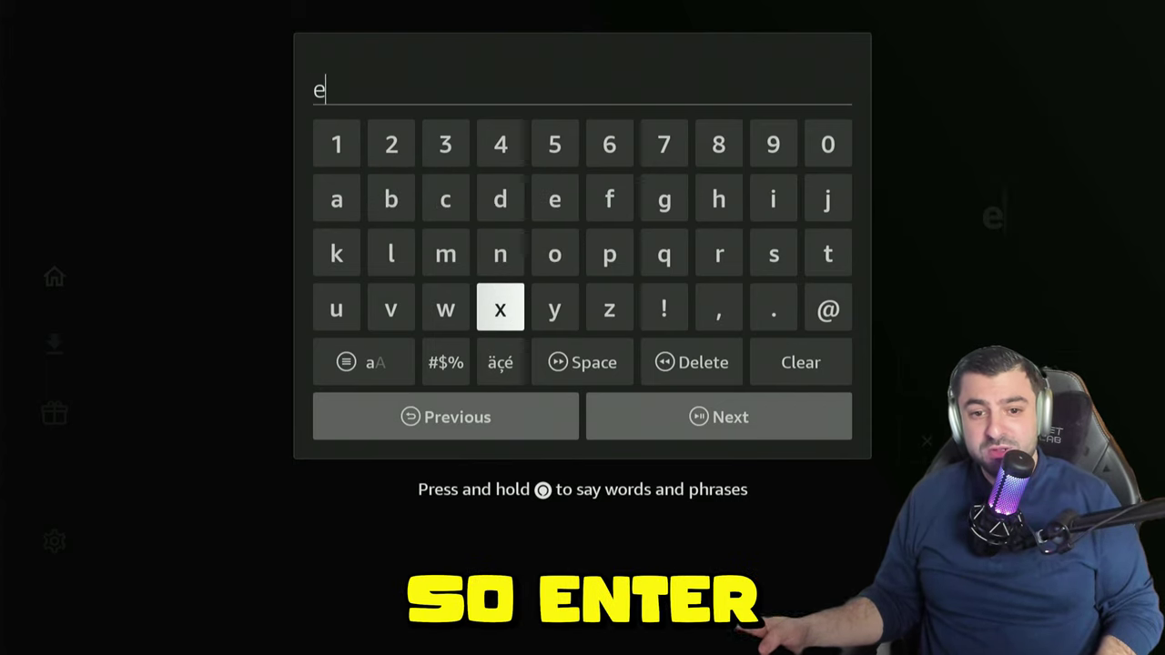
pyautogui.press('Left')
pyautogui.press('Left')
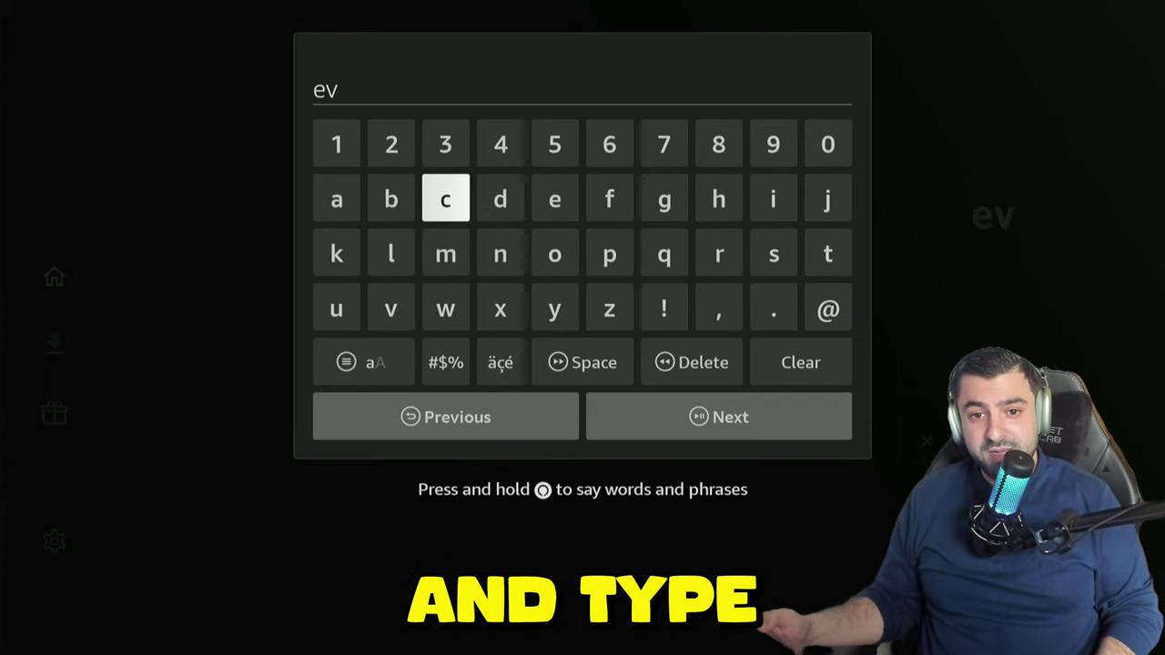